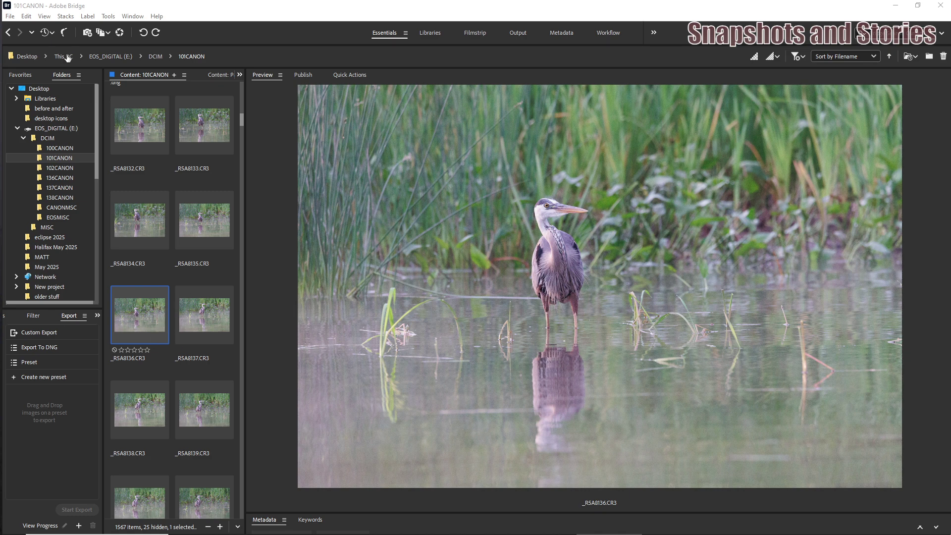
Step: Open the selected heron photo _R5A8136.CR3 in Camera Raw and expand the editor to full screen
click(9, 18)
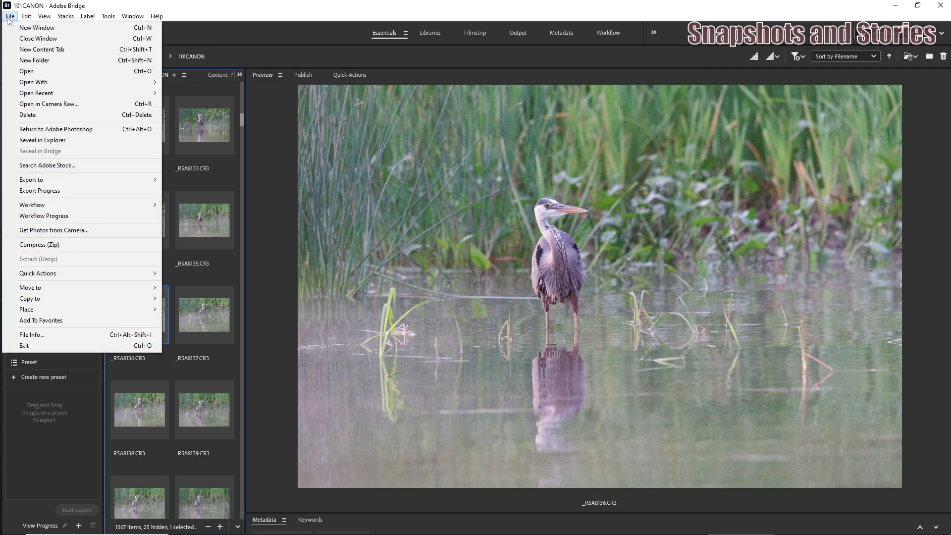
click(45, 106)
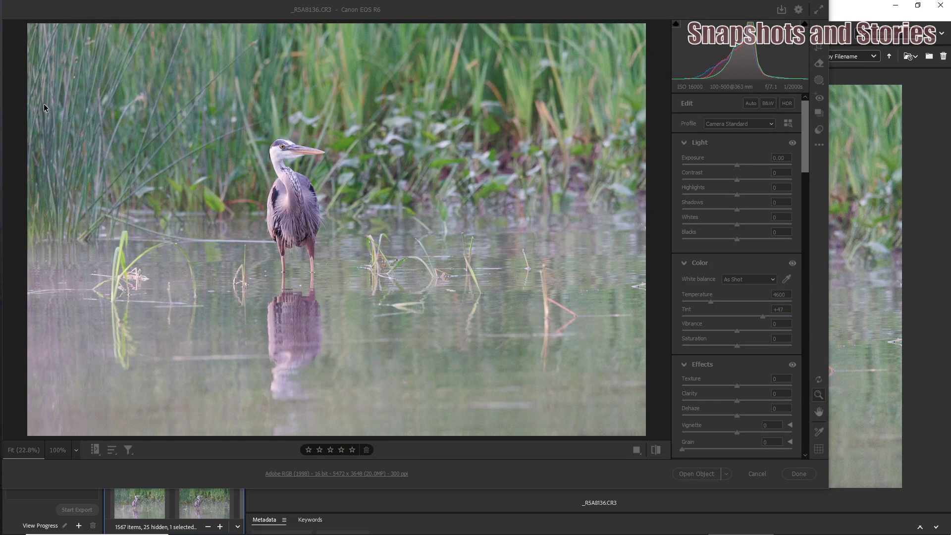
click(819, 11)
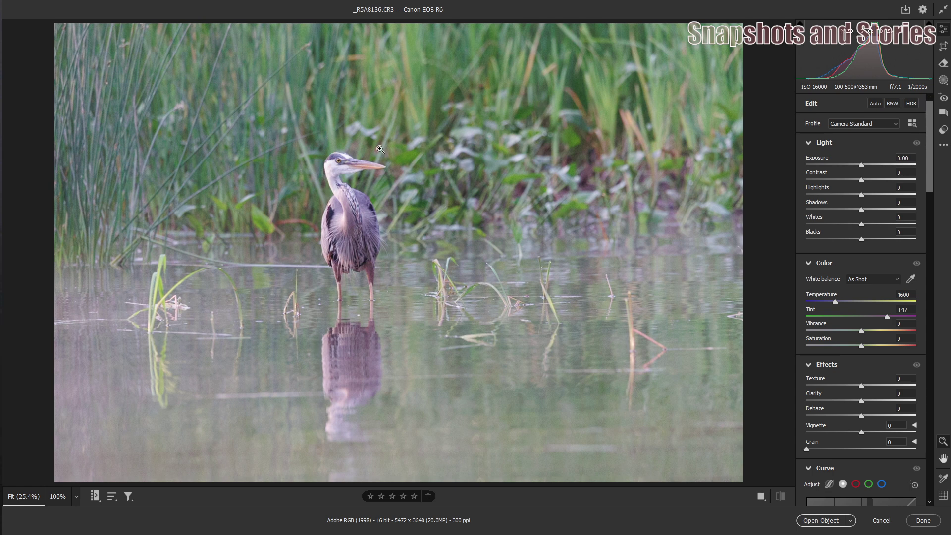
Step: Inspect the noise around the heron's head and open the AI Denoise settings for the photo
drag(352, 158, 463, 132)
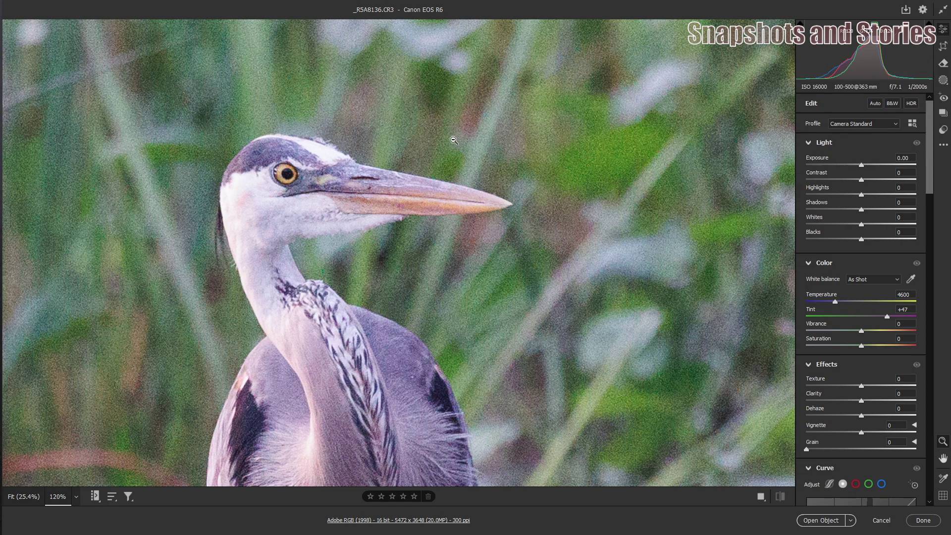
scroll(529, 224, down, 4)
scroll(530, 224, up, 3)
scroll(929, 159, down, 3)
scroll(930, 162, up, 3)
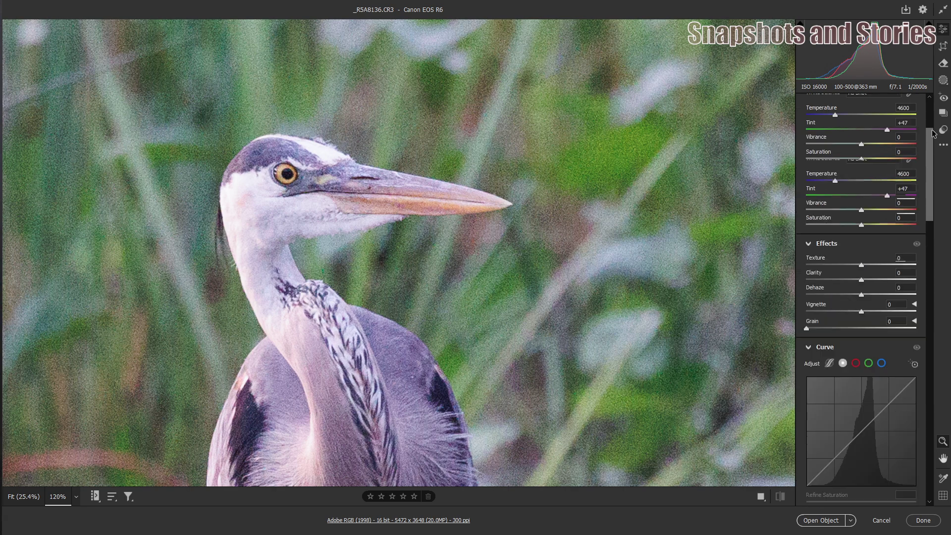
scroll(926, 156, down, 5)
scroll(924, 183, down, 7)
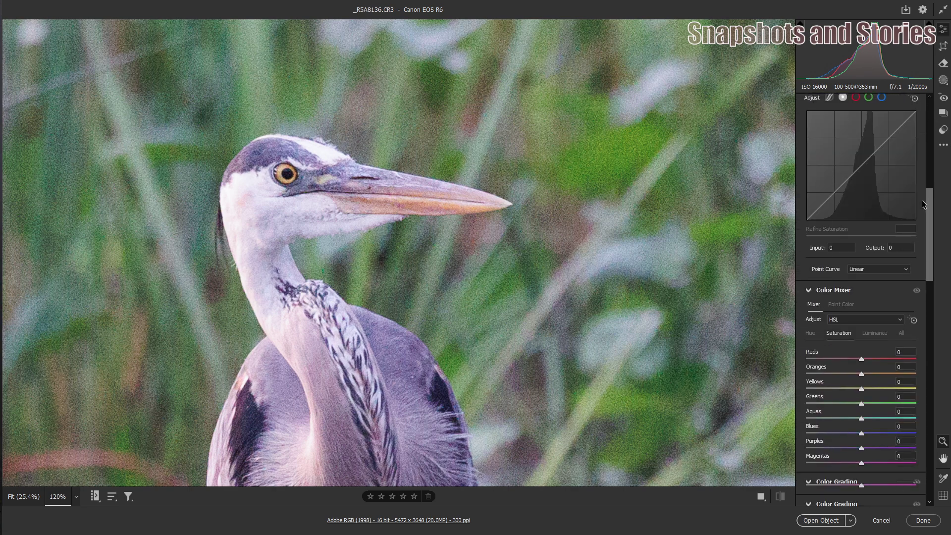
scroll(924, 260, down, 4)
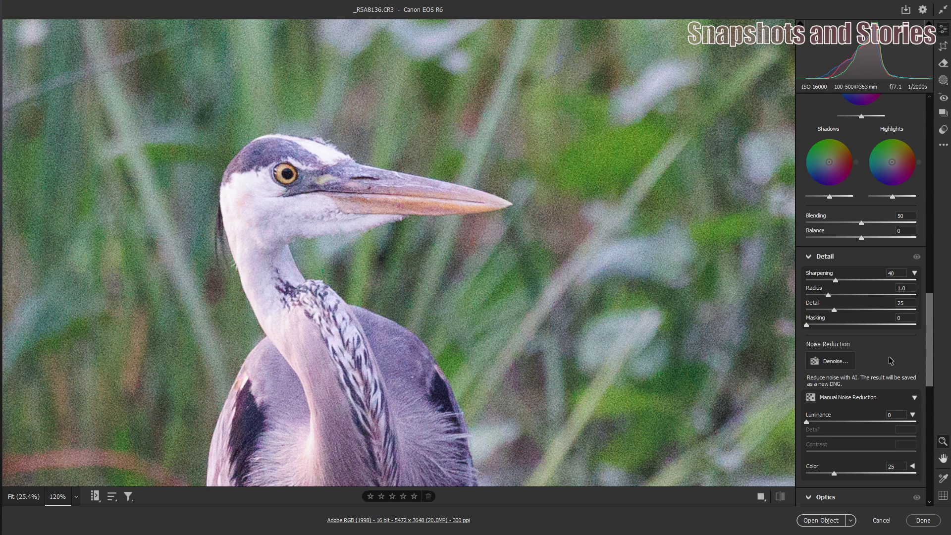
click(833, 364)
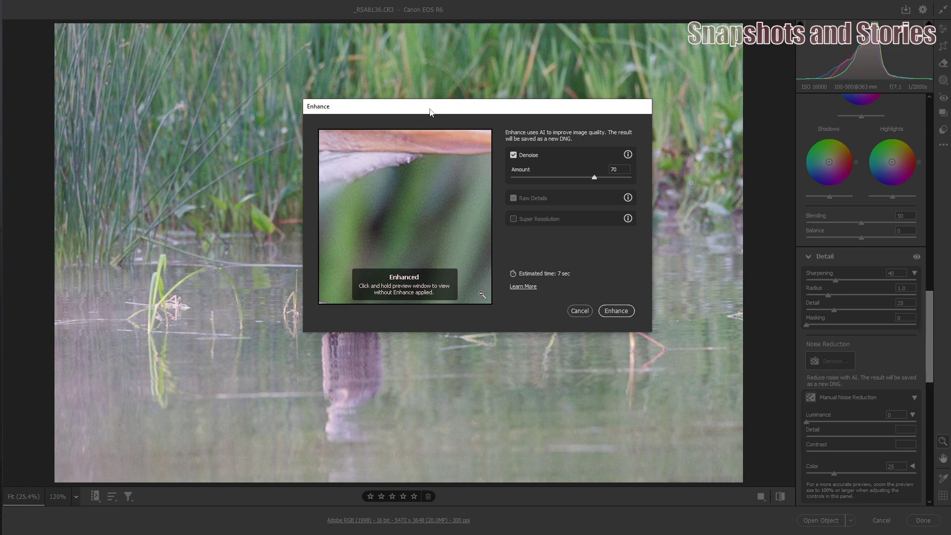
Step: Compare the Denoise preview on the heron's eye with the original, then apply Denoise at an amount of 65
drag(421, 109, 539, 97)
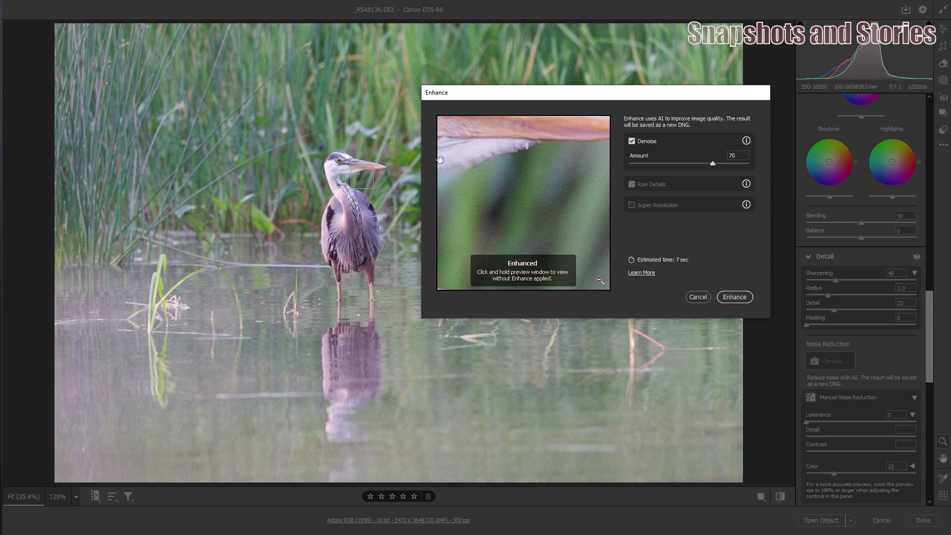
click(338, 160)
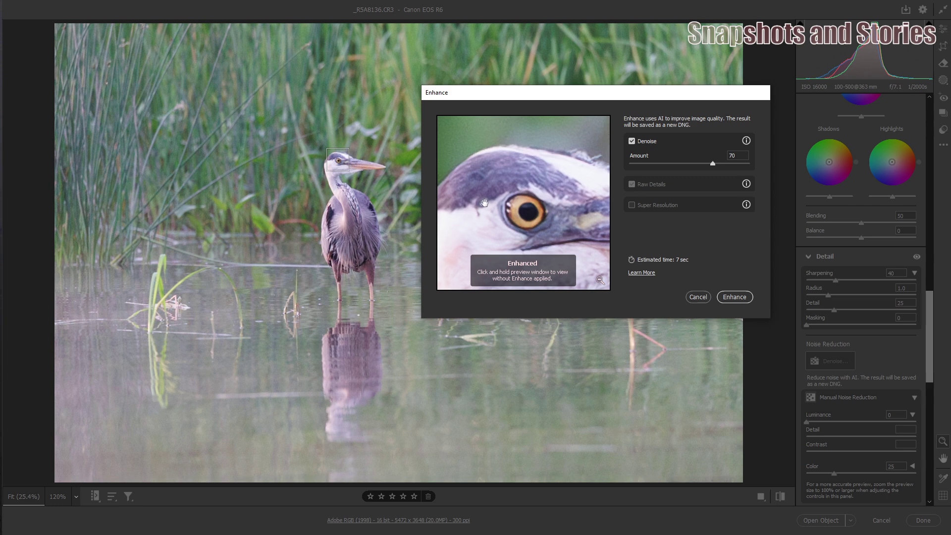
click(555, 131)
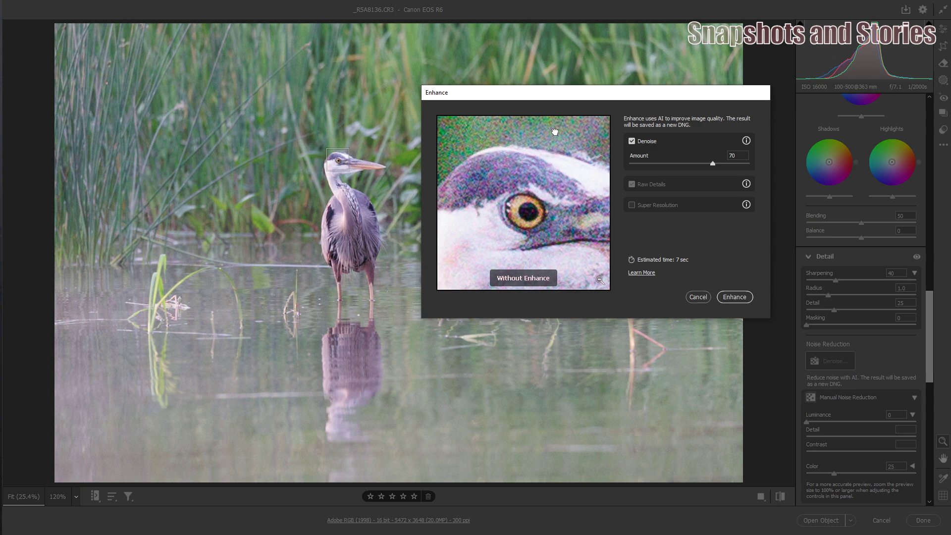
drag(555, 131, 565, 120)
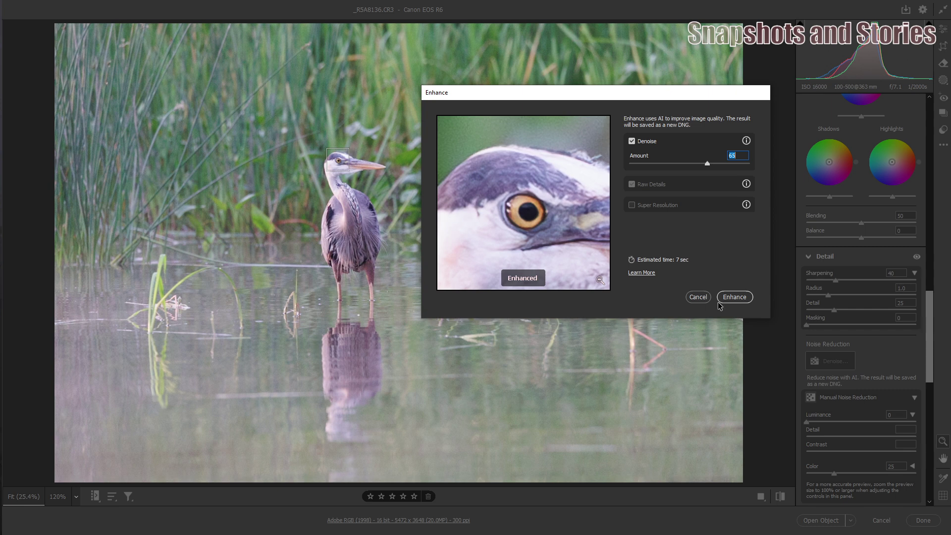
click(734, 296)
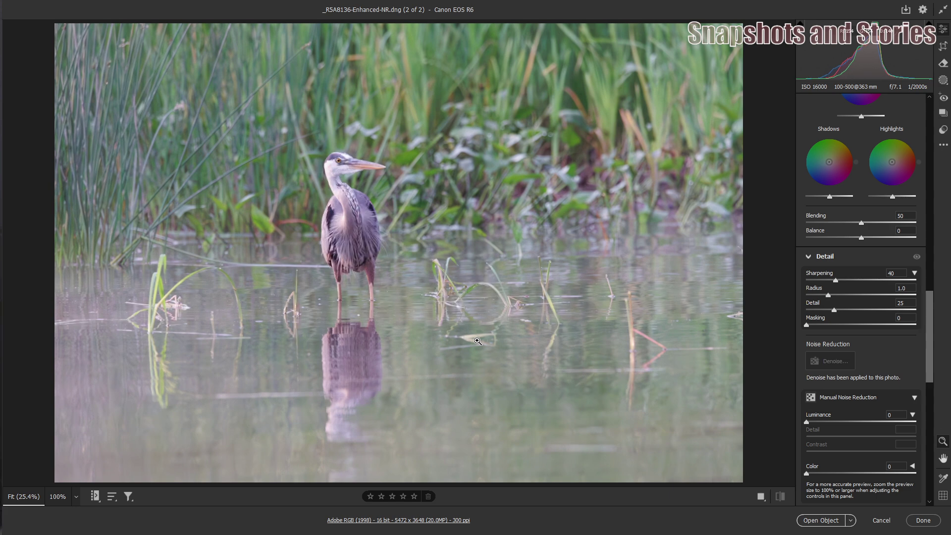
Step: Start a crop at the 4 x 5 / 8 x 10 ratio and shrink the frame to about 3015 x 2412 pixels
mouse_move(353, 157)
mouse_down()
mouse_move(465, 151)
mouse_move(369, 151)
mouse_move(428, 140)
mouse_move(347, 144)
mouse_up()
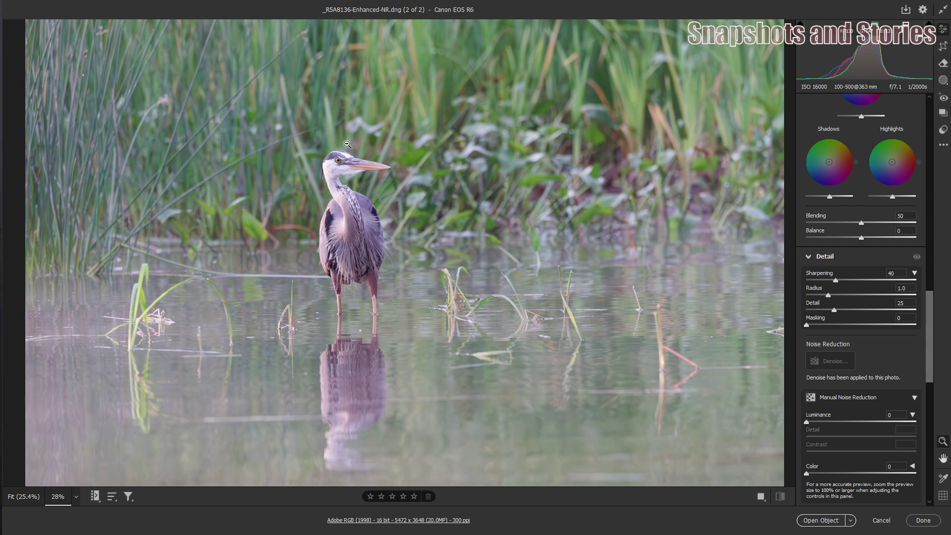
drag(485, 218, 467, 217)
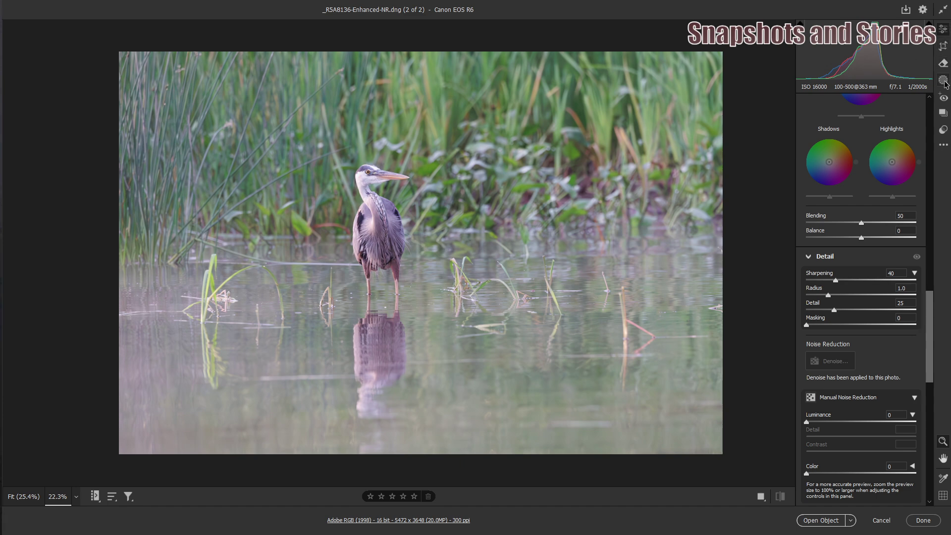
click(943, 46)
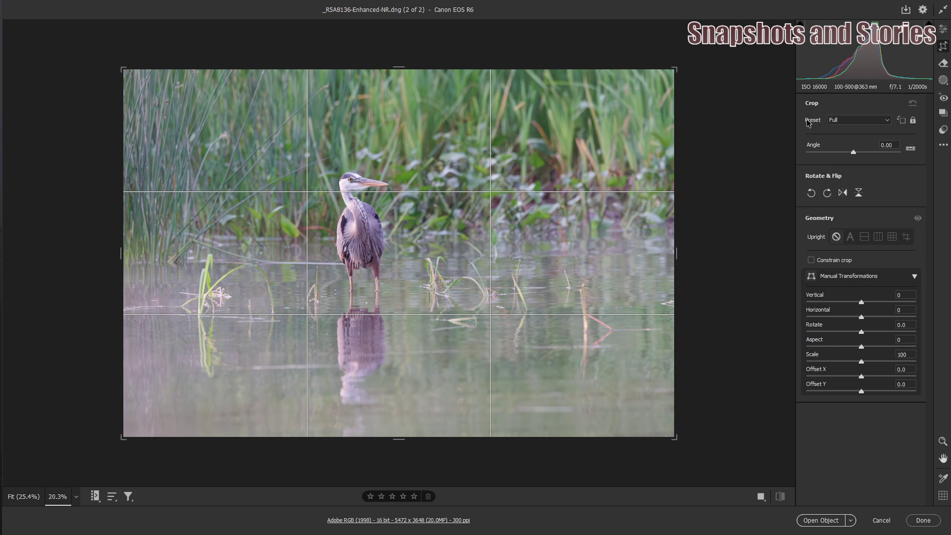
click(888, 124)
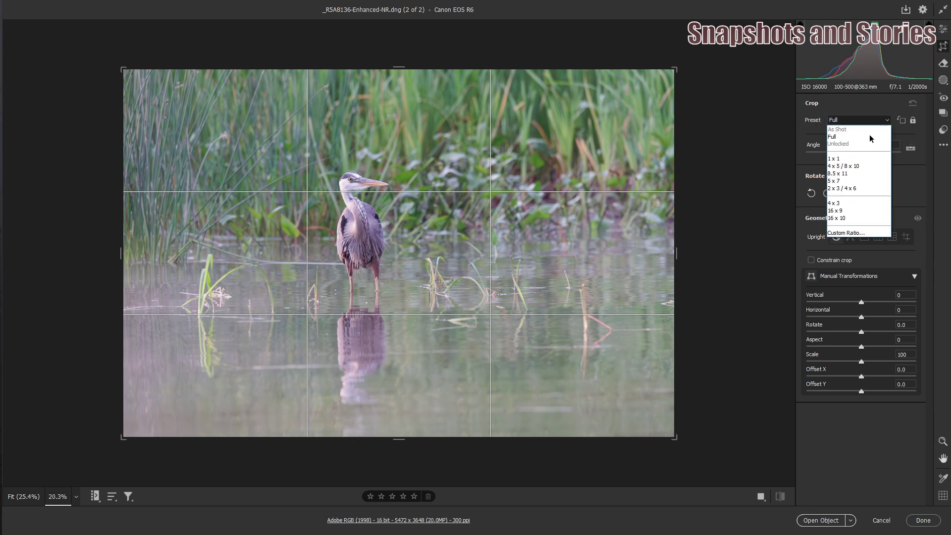
click(857, 167)
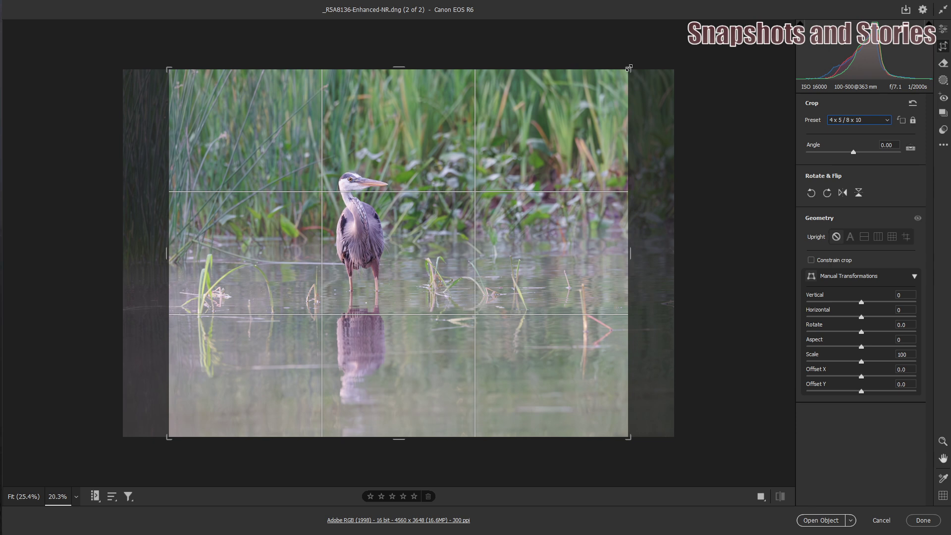
drag(629, 68, 563, 106)
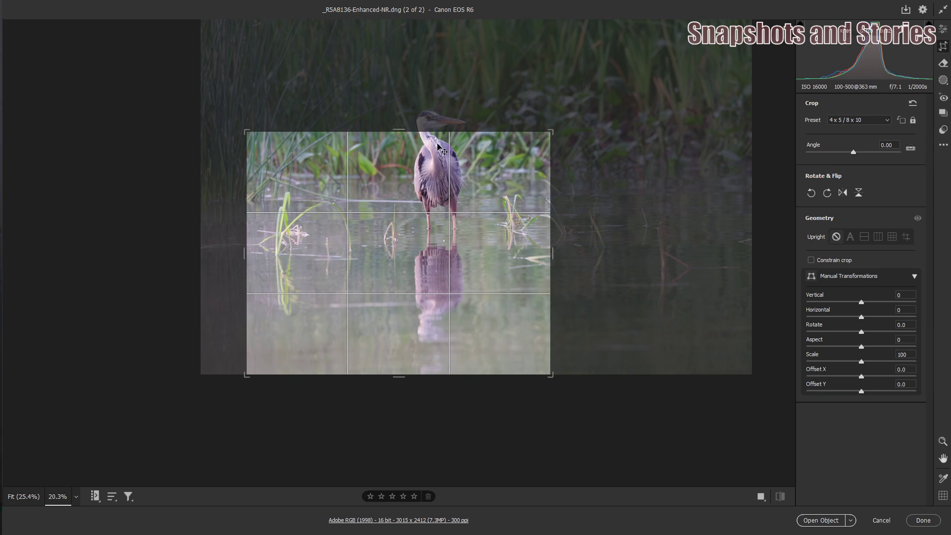
Step: Tighten the crop to about 2806 x 2245 pixels, place the heron on the first vertical third line, and apply the crop
drag(422, 186, 336, 243)
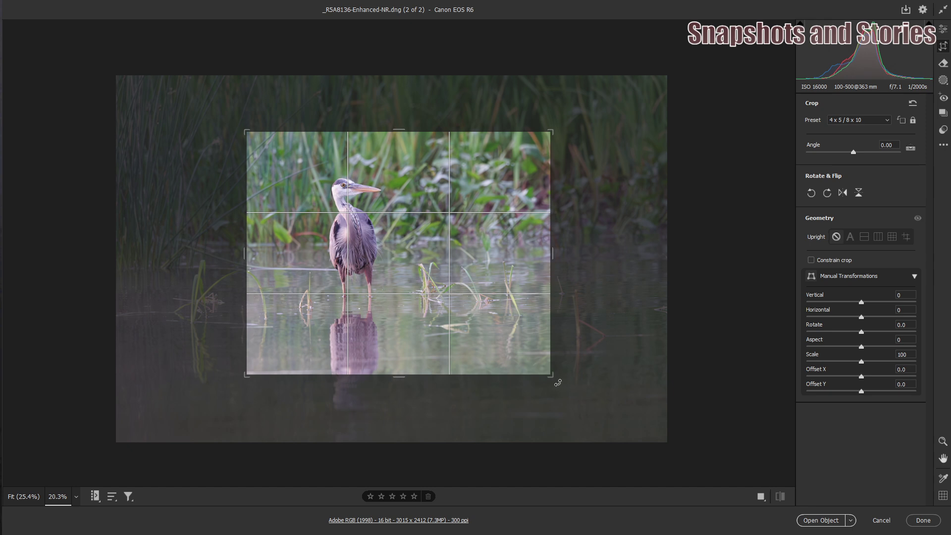
drag(552, 376, 545, 369)
drag(501, 332, 488, 328)
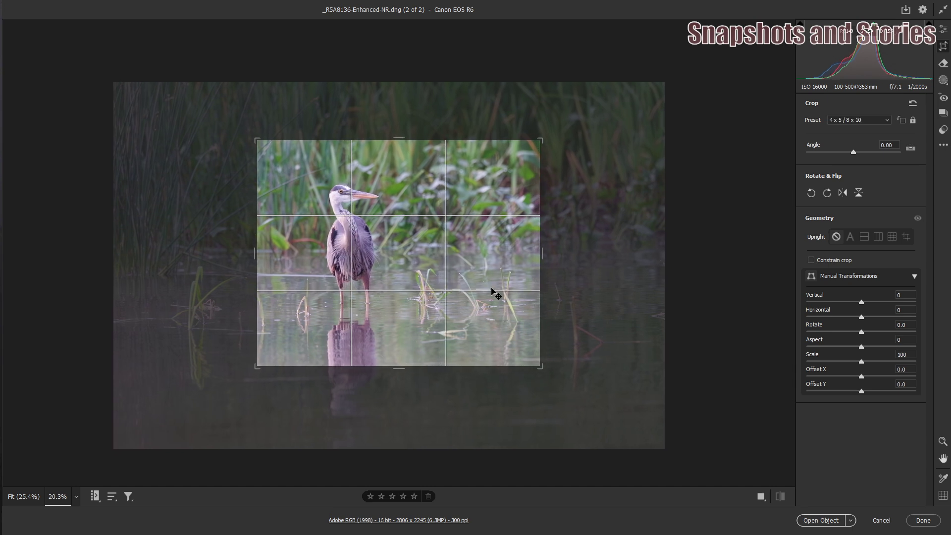
drag(391, 268, 392, 263)
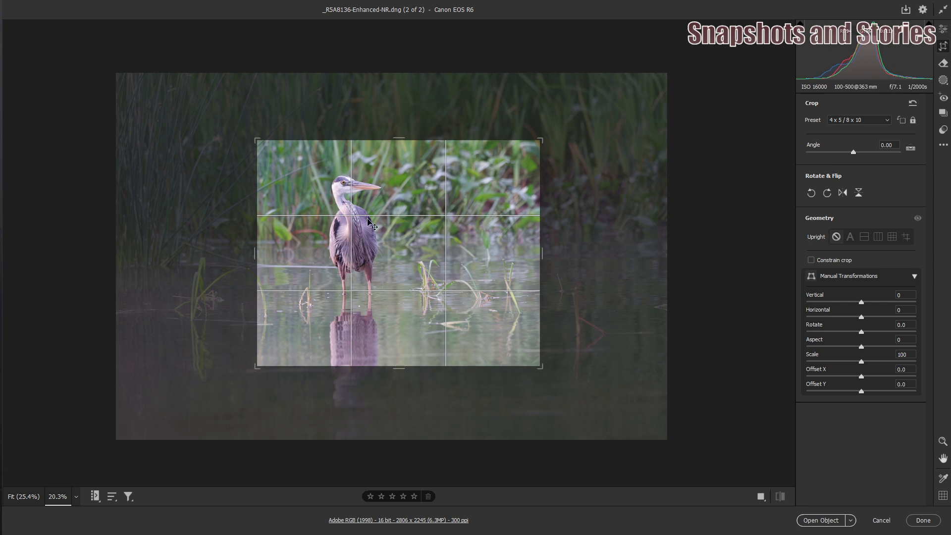
drag(361, 226, 359, 226)
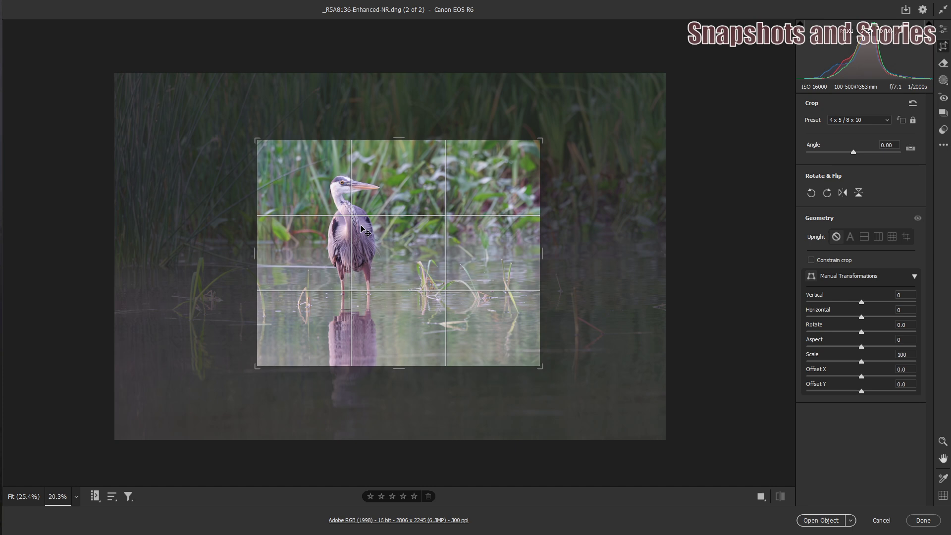
key(Return)
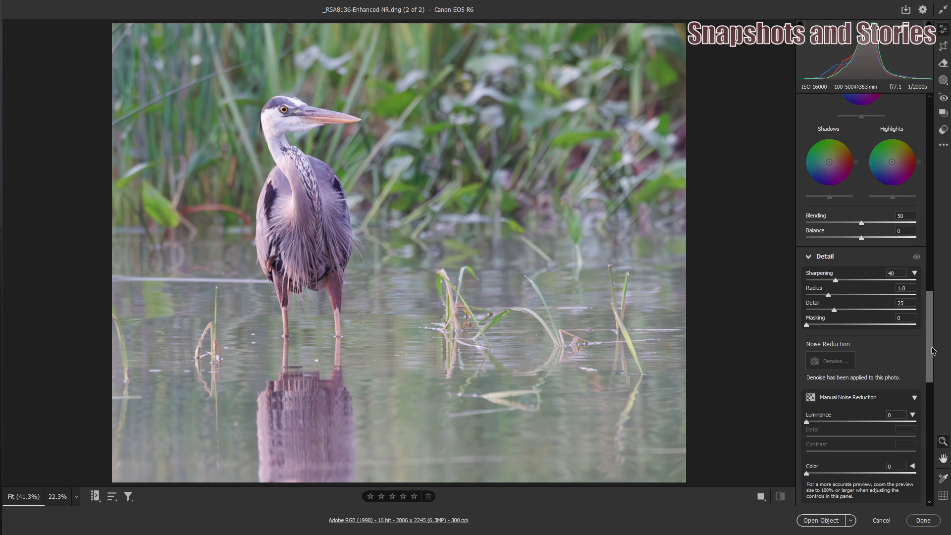
Step: Return to the Light adjustments and examine the denoised heron's head and plumage up close
scroll(932, 349, up, 5)
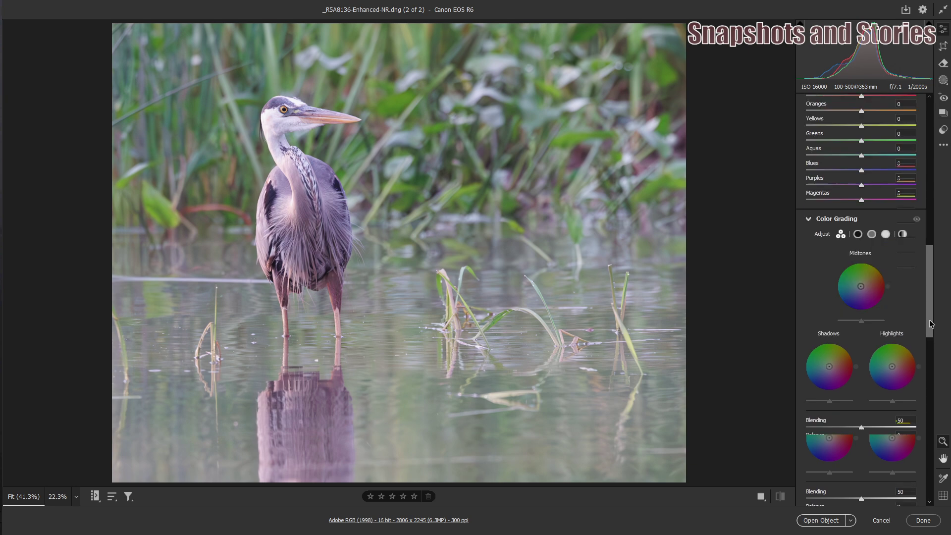
scroll(931, 319, down, 9)
scroll(934, 371, up, 9)
drag(936, 285, 936, 157)
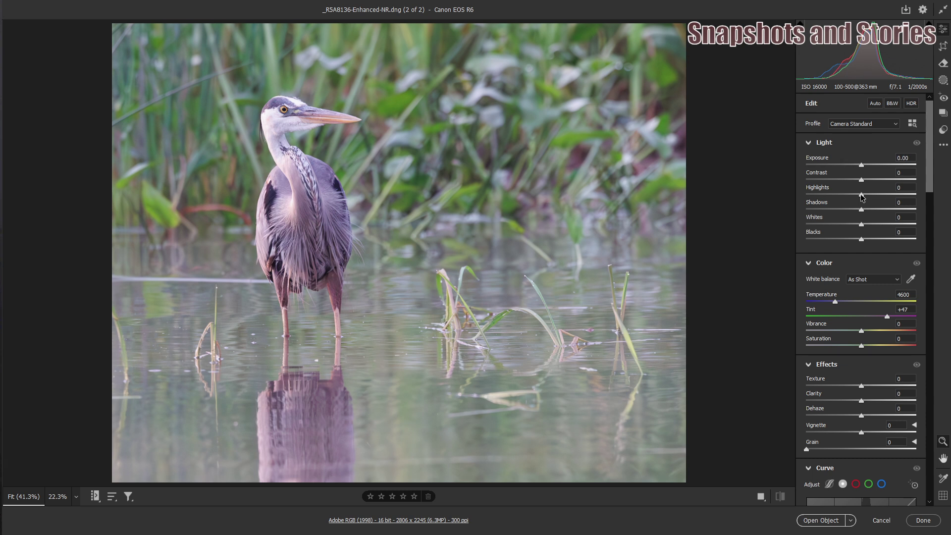
mouse_move(856, 197)
mouse_down()
mouse_move(828, 196)
mouse_move(884, 197)
mouse_move(836, 196)
mouse_move(883, 192)
mouse_move(861, 192)
mouse_up()
drag(302, 117, 366, 113)
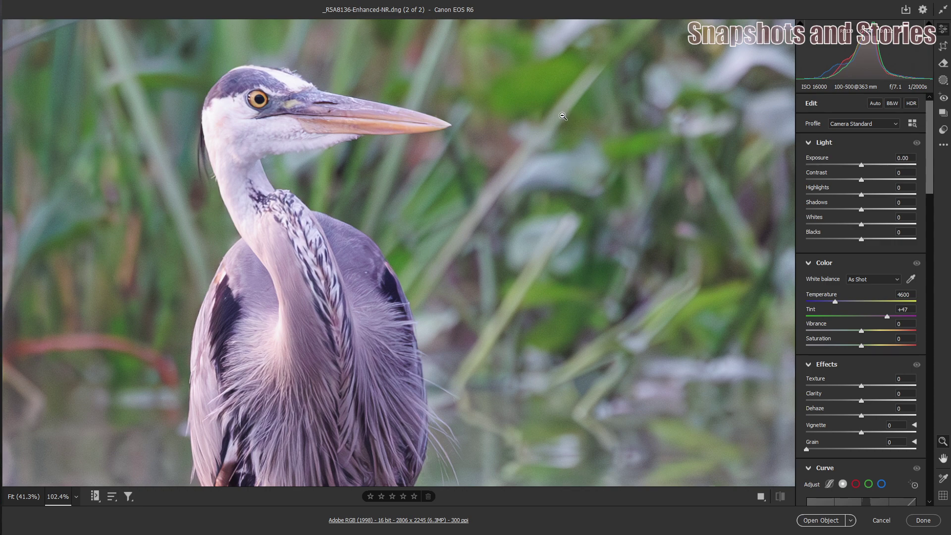
alt+click(524, 208)
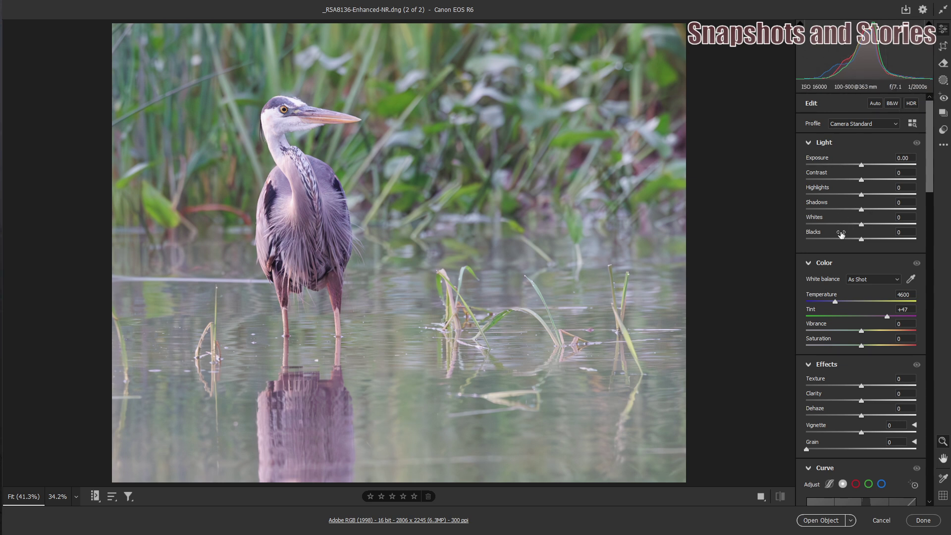
Step: Check the photo for clipping with the Highlights and Whites clipping previews, testing Whites at +85 before returning it to 0
alt+click(862, 197)
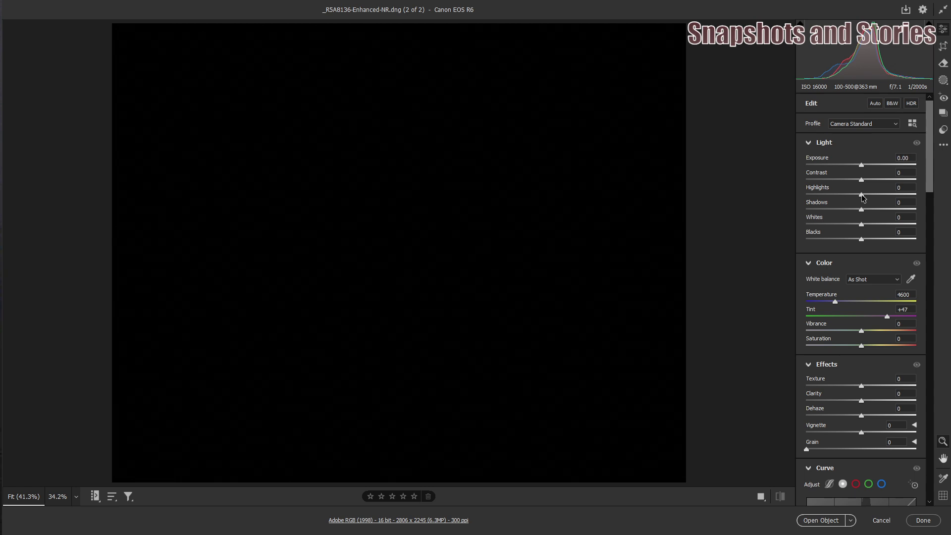
mouse_move(862, 197)
mouse_down()
mouse_move(910, 198)
mouse_move(862, 201)
mouse_up()
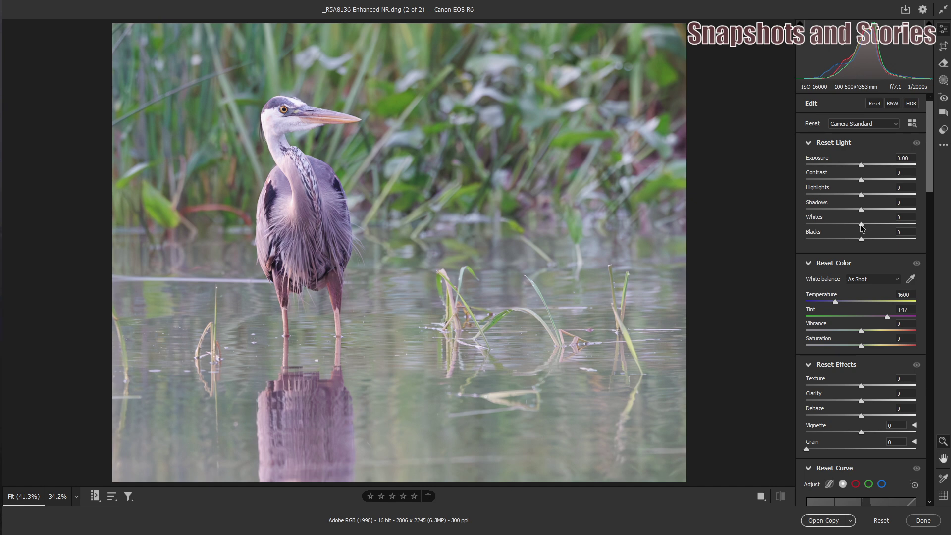
drag(862, 228, 909, 229)
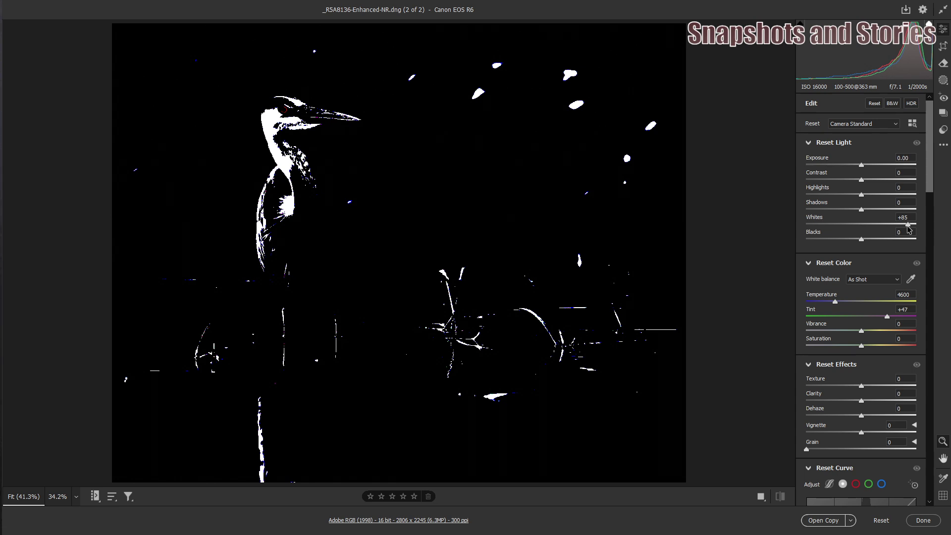
drag(908, 226, 864, 226)
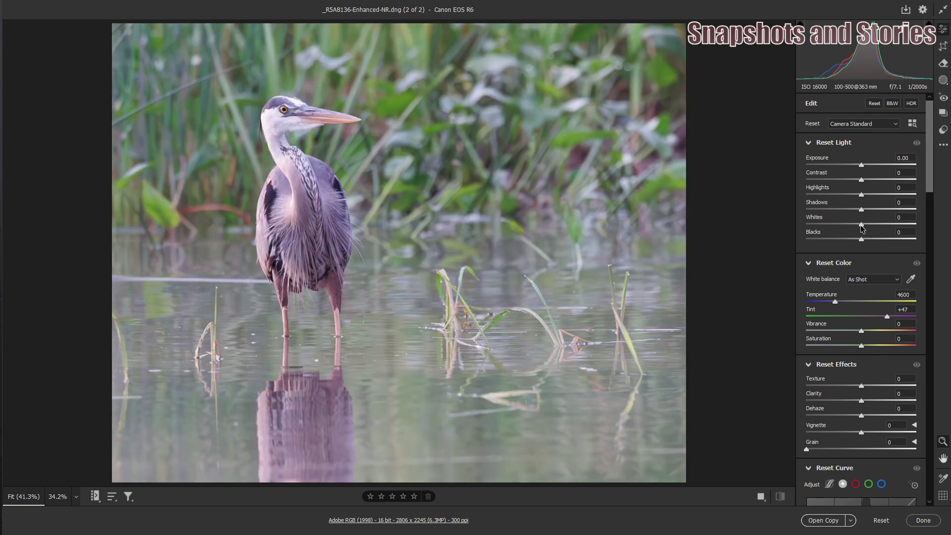
key(alt)
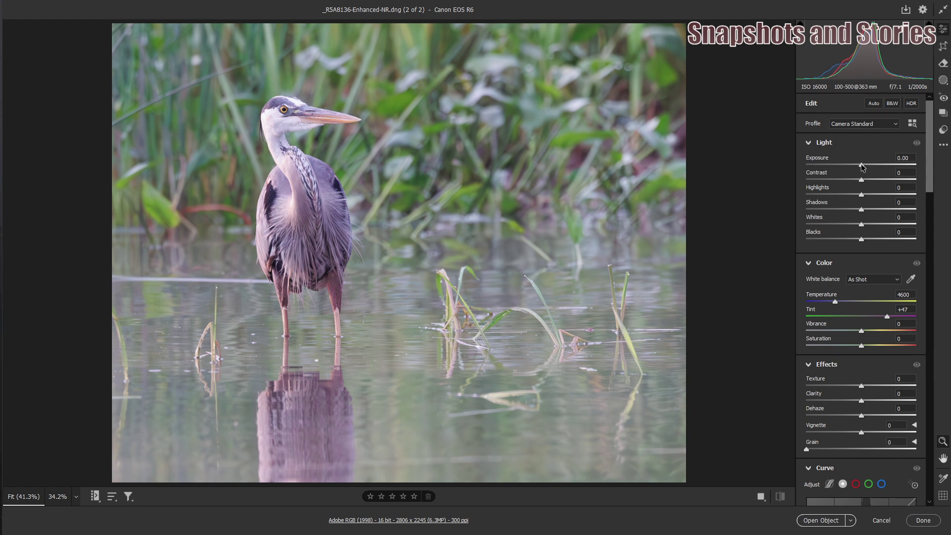
Step: Darken the photo by setting Exposure to -0.30, Shadows to +2 and Blacks to -39
drag(861, 167, 858, 167)
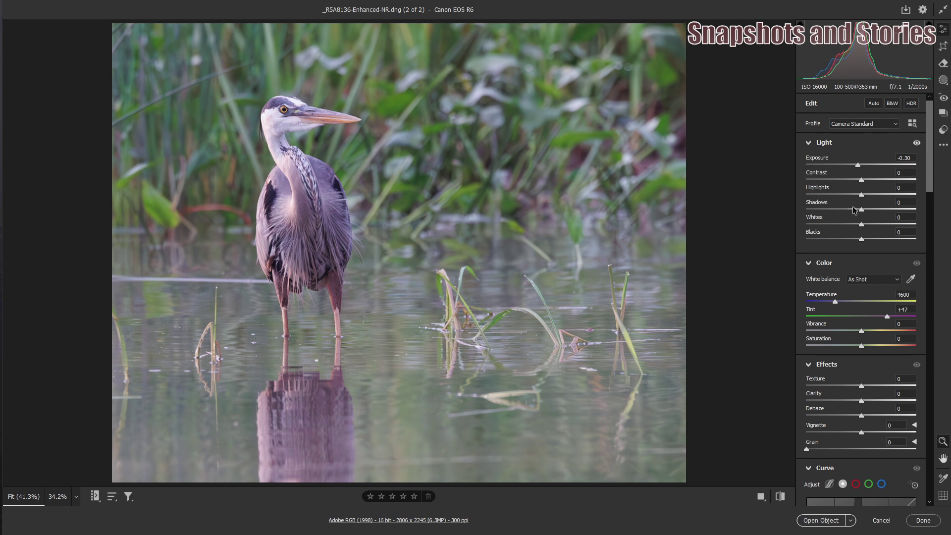
mouse_move(861, 211)
mouse_down()
mouse_move(882, 211)
mouse_move(835, 212)
mouse_move(926, 220)
mouse_move(862, 219)
mouse_up()
drag(860, 241, 840, 237)
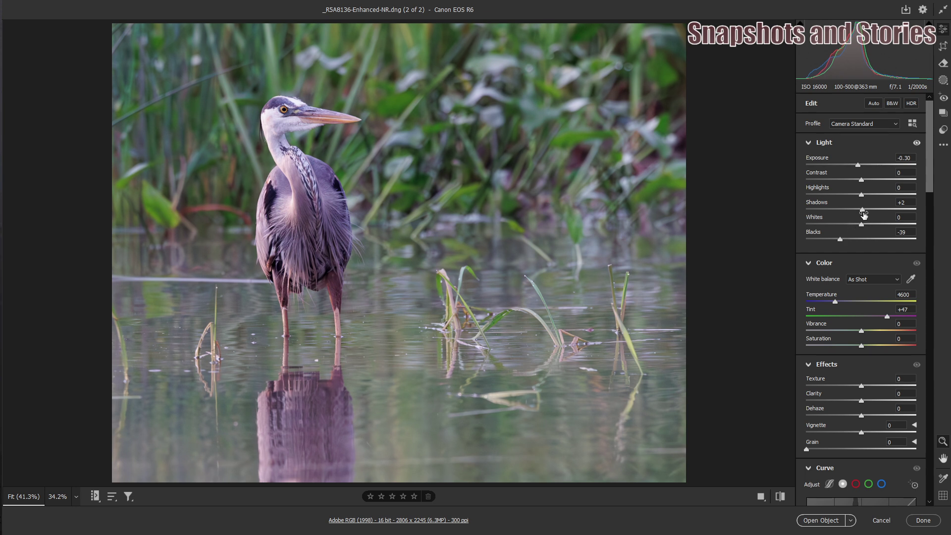
Step: Brighten the heron photo by setting Shadows to +63 and Exposure to +0.05
drag(863, 212, 898, 212)
drag(858, 165, 862, 170)
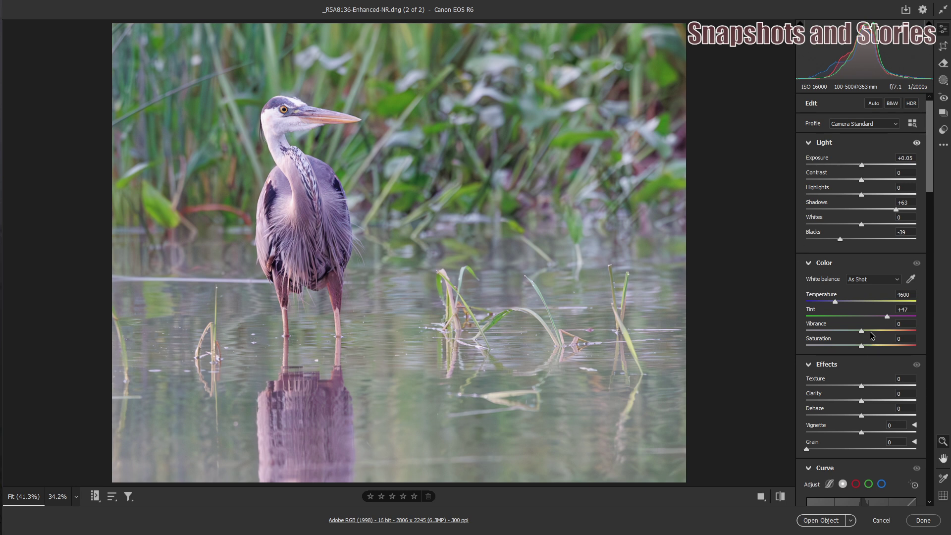
Step: Clear the haze from the photo with Dehaze, trying +40 and settling on +13
scroll(870, 333, down, 3)
scroll(871, 336, down, 3)
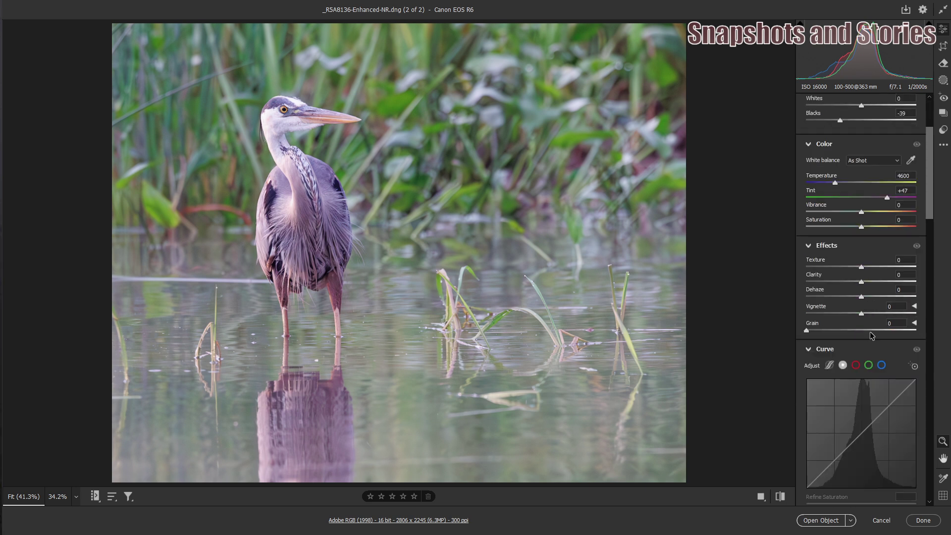
scroll(872, 336, down, 20)
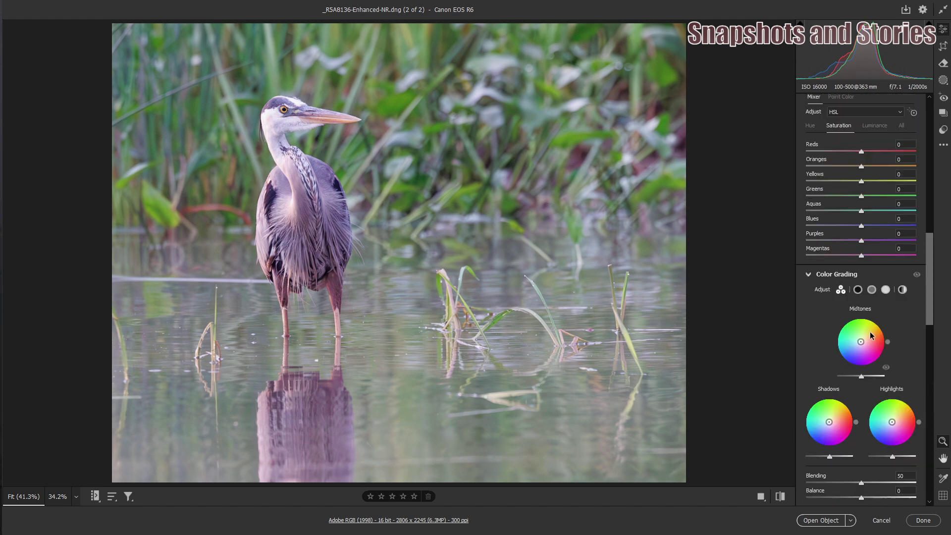
scroll(870, 334, down, 15)
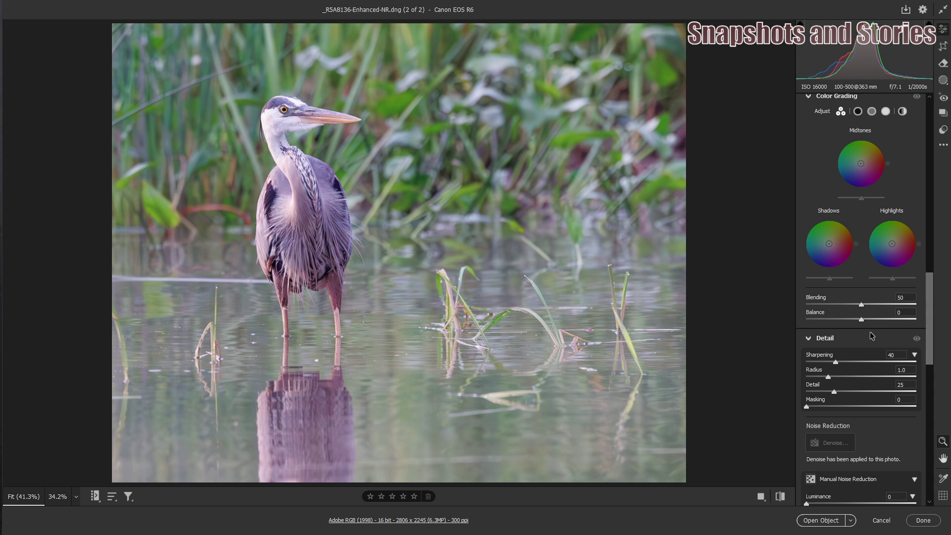
scroll(871, 336, down, 5)
scroll(877, 335, up, 14)
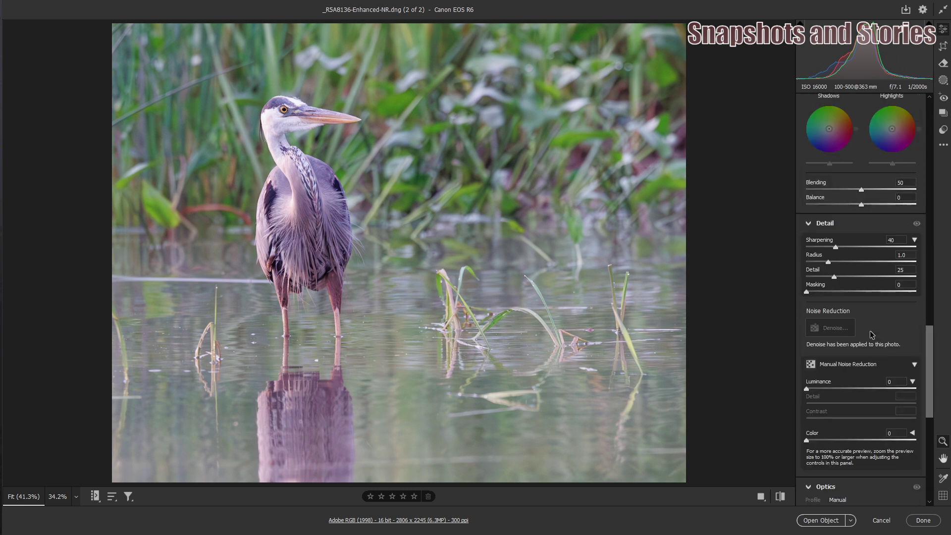
scroll(922, 240, up, 15)
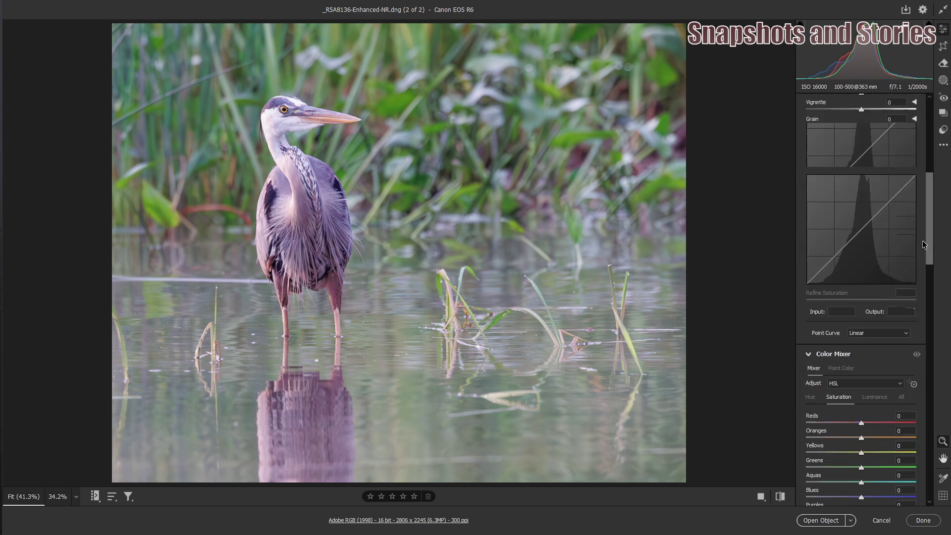
scroll(923, 187, up, 1)
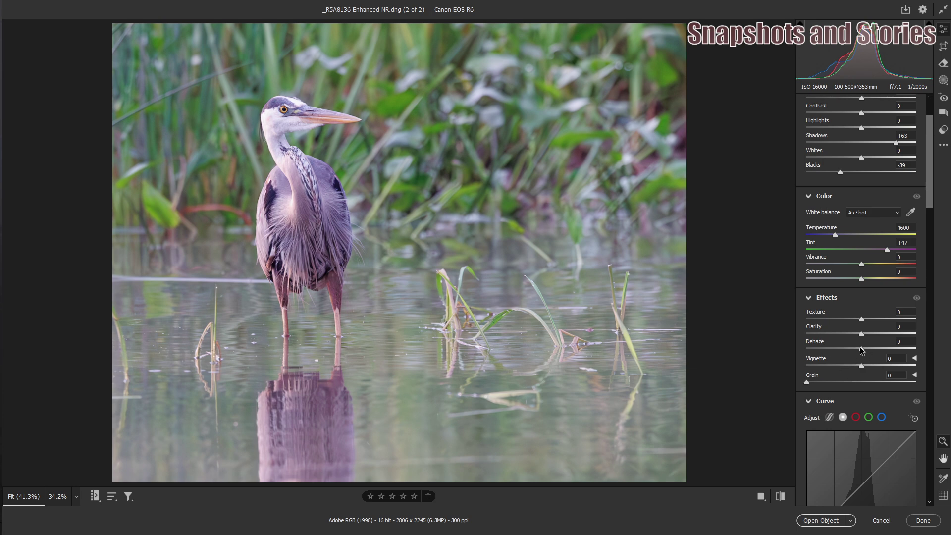
drag(864, 350, 884, 349)
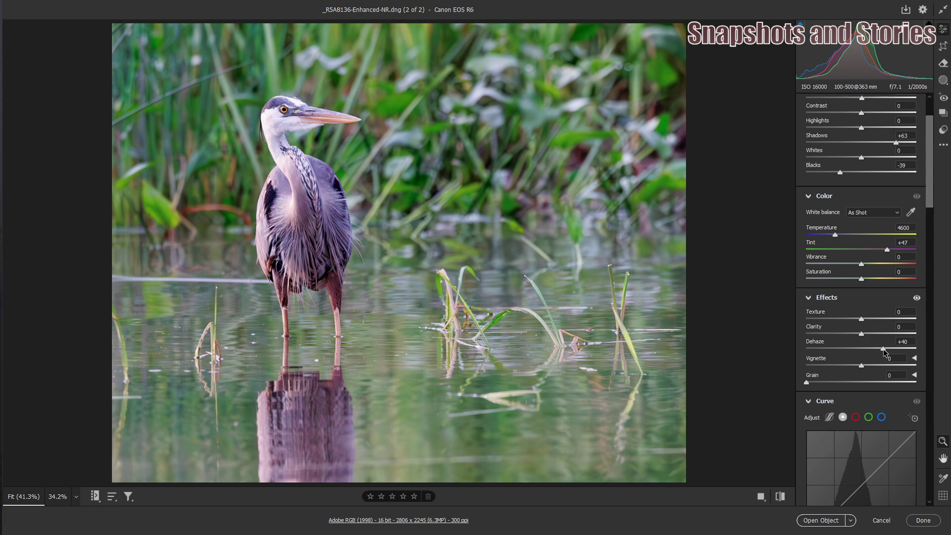
drag(884, 349, 869, 350)
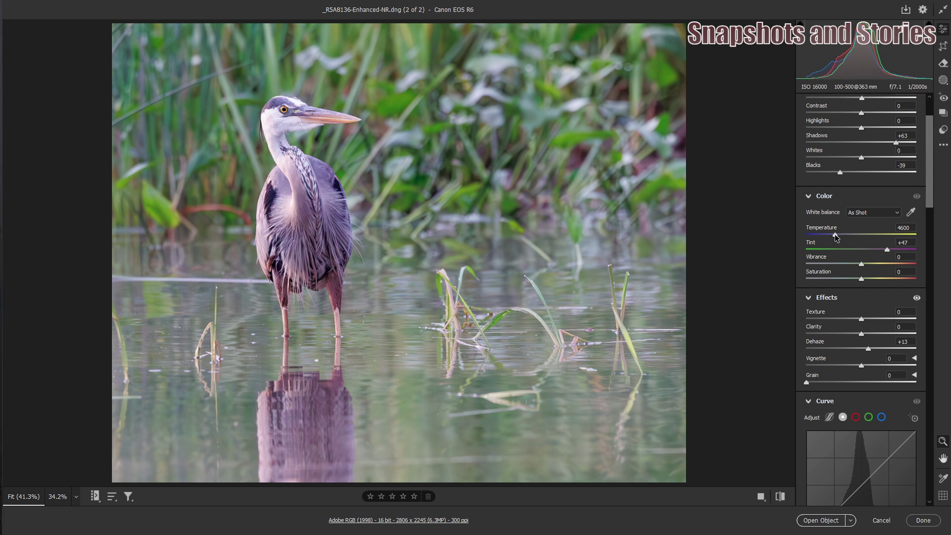
Step: Reduce the magenta cast by setting the white balance Temperature to 4700 and Tint to +29
drag(836, 237, 836, 238)
drag(929, 189, 876, 189)
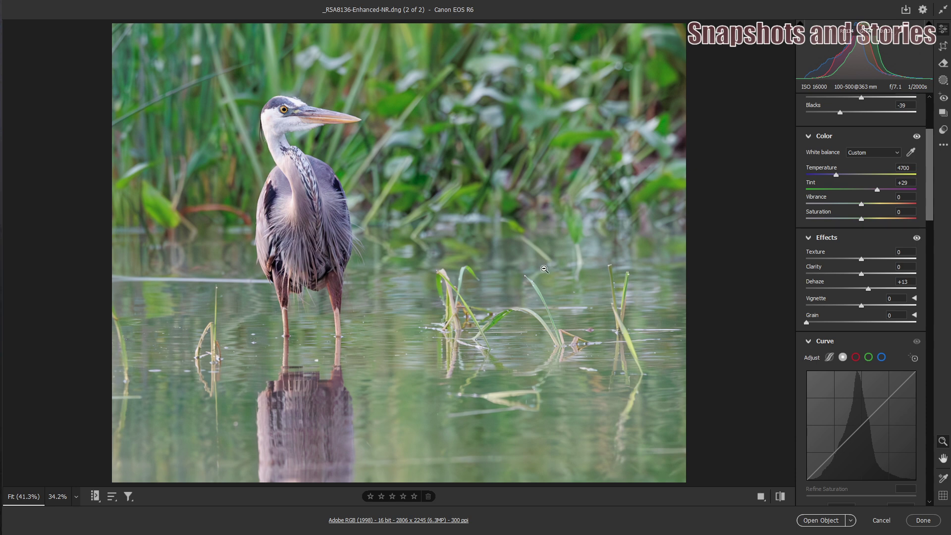
Step: Slightly darken the photo's edges with a Vignette of -6
click(316, 117)
drag(344, 108, 311, 105)
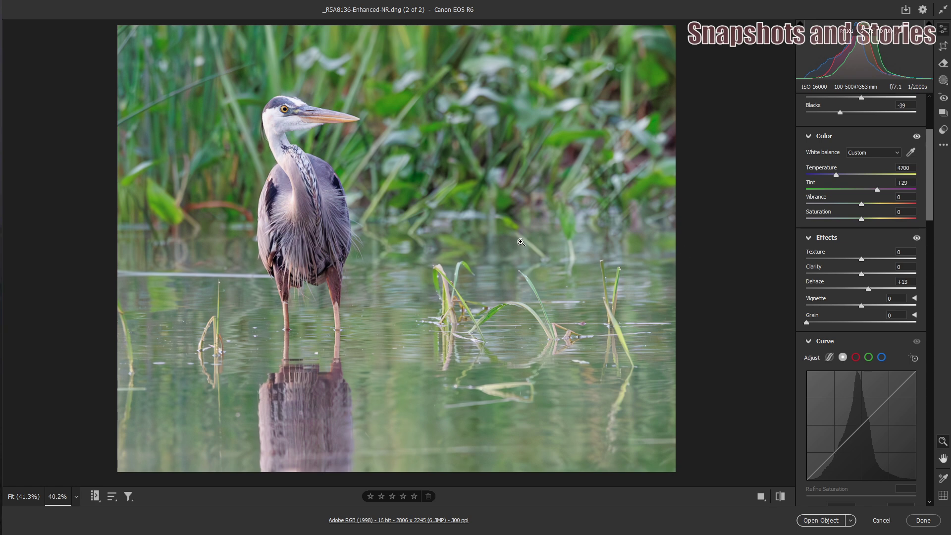
click(424, 202)
drag(438, 202, 427, 202)
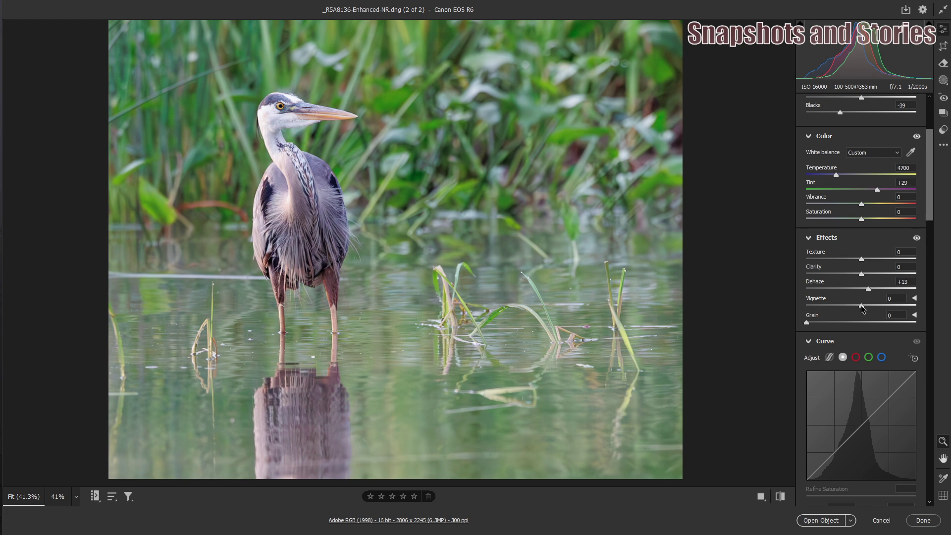
mouse_move(861, 306)
mouse_down()
mouse_move(826, 306)
mouse_move(859, 306)
mouse_up()
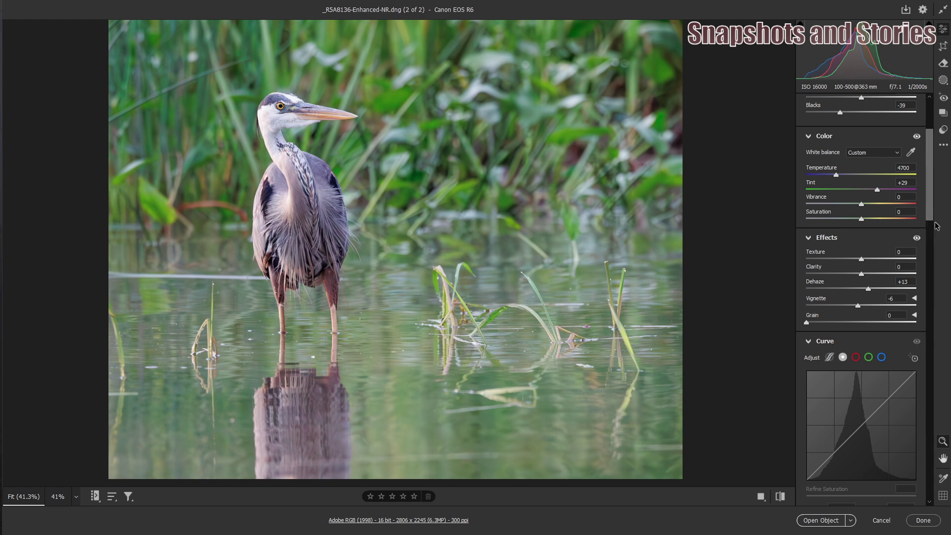
Step: Raise the midtones and shadows luminance in Color Grading, and test small changes to the highlights luminance
drag(932, 218, 941, 326)
scroll(933, 302, down, 4)
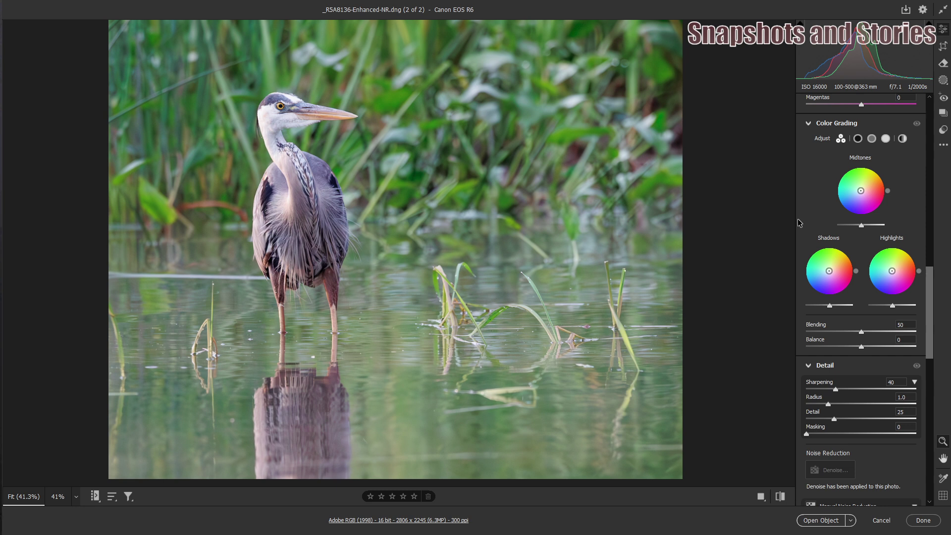
click(862, 226)
mouse_move(862, 227)
mouse_down()
mouse_move(877, 227)
mouse_move(855, 226)
mouse_move(868, 223)
mouse_up()
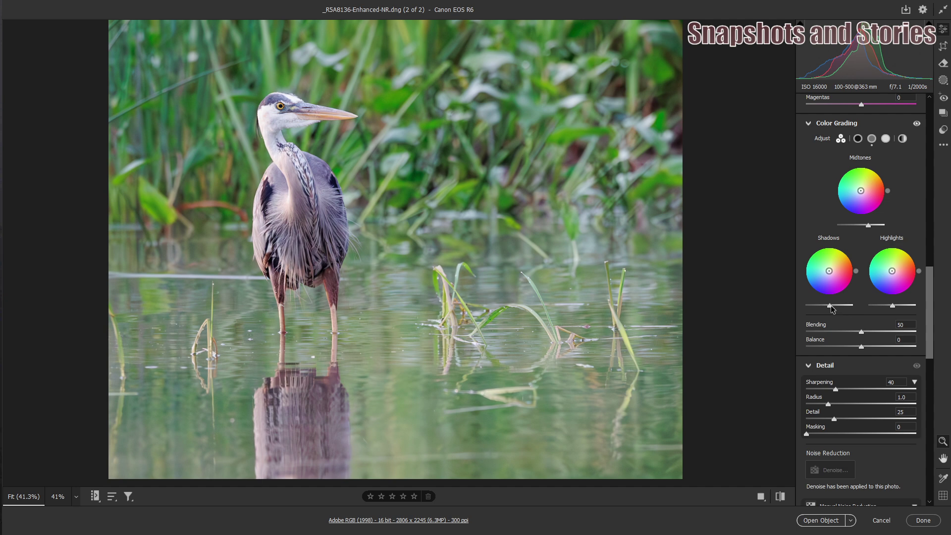
mouse_move(830, 308)
mouse_down()
mouse_move(839, 309)
mouse_move(822, 308)
mouse_move(828, 305)
mouse_up()
mouse_move(894, 307)
mouse_down()
mouse_move(920, 305)
mouse_move(879, 302)
mouse_move(890, 306)
mouse_up()
drag(828, 305, 833, 307)
mouse_move(891, 309)
mouse_down()
mouse_move(902, 310)
mouse_move(893, 306)
mouse_up()
mouse_move(834, 308)
mouse_move(834, 308)
mouse_down()
mouse_move(823, 307)
mouse_move(841, 301)
mouse_up()
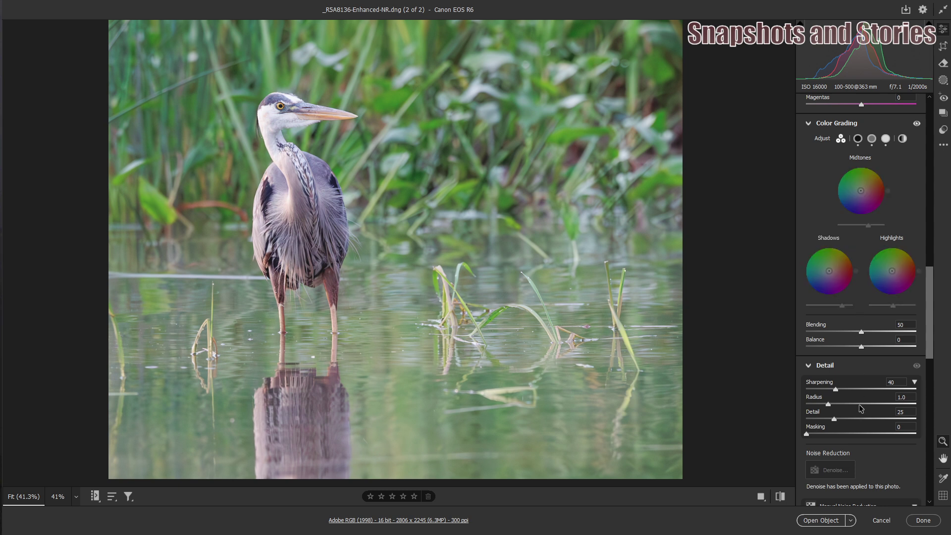
Step: Strengthen the photo's colors by setting Saturation to +19
scroll(880, 416, up, 3)
scroll(880, 414, up, 10)
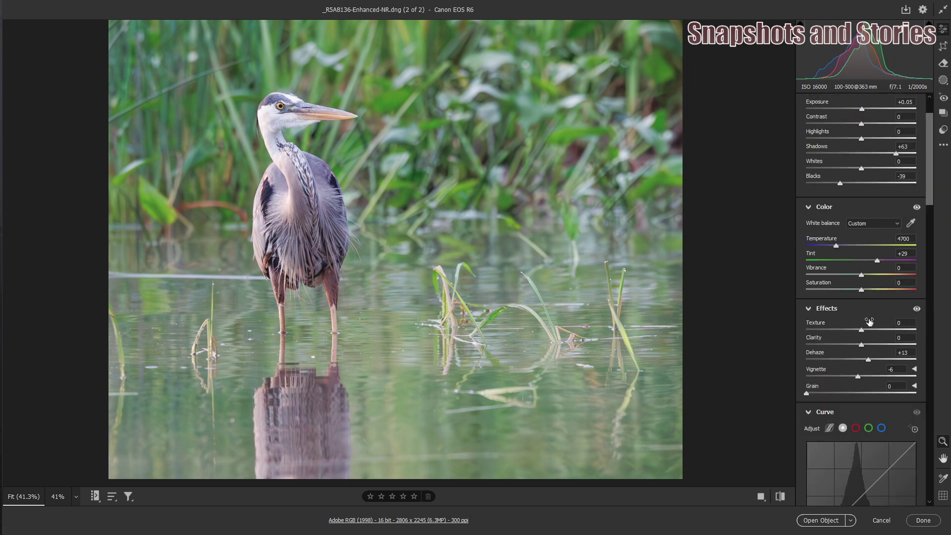
drag(863, 292, 876, 292)
Step: Open the save options for the photo and choose the May 2025 folder as destination
click(906, 10)
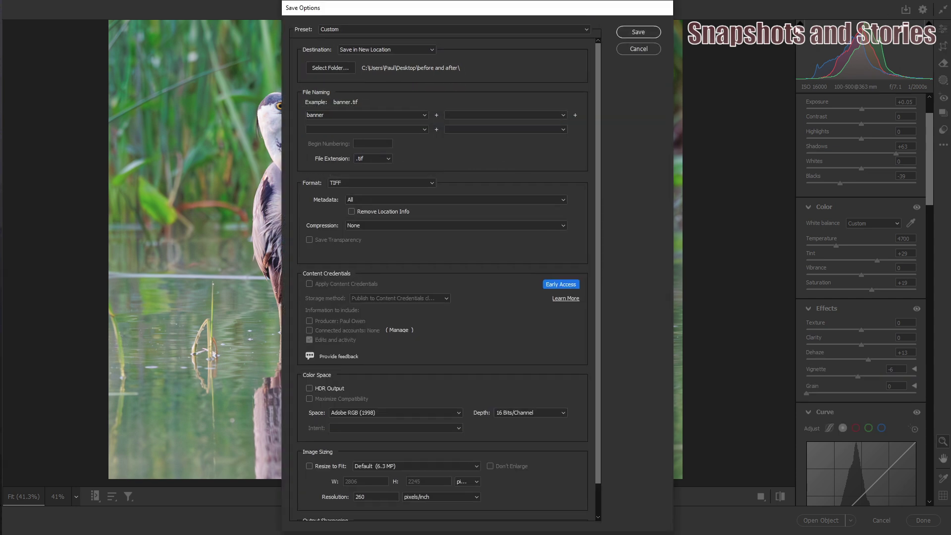
drag(442, 10, 399, 11)
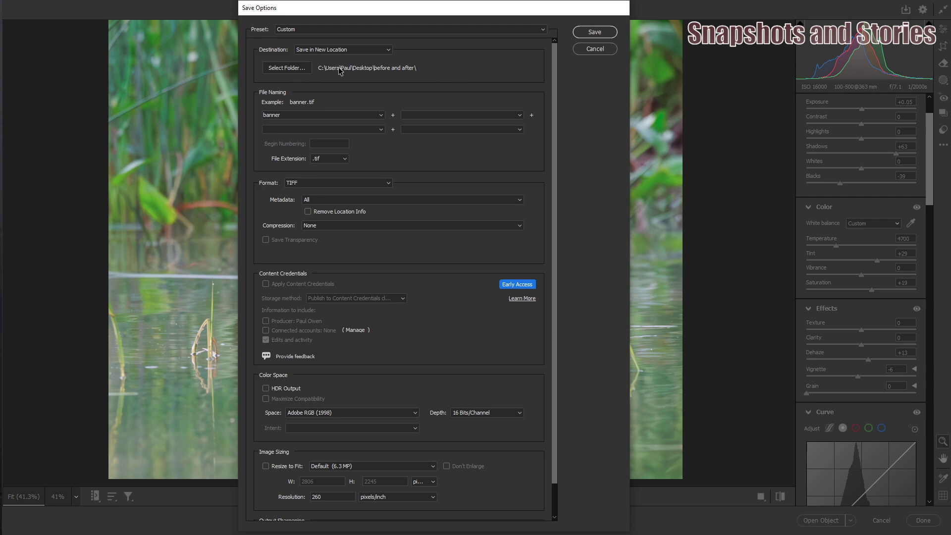
click(282, 68)
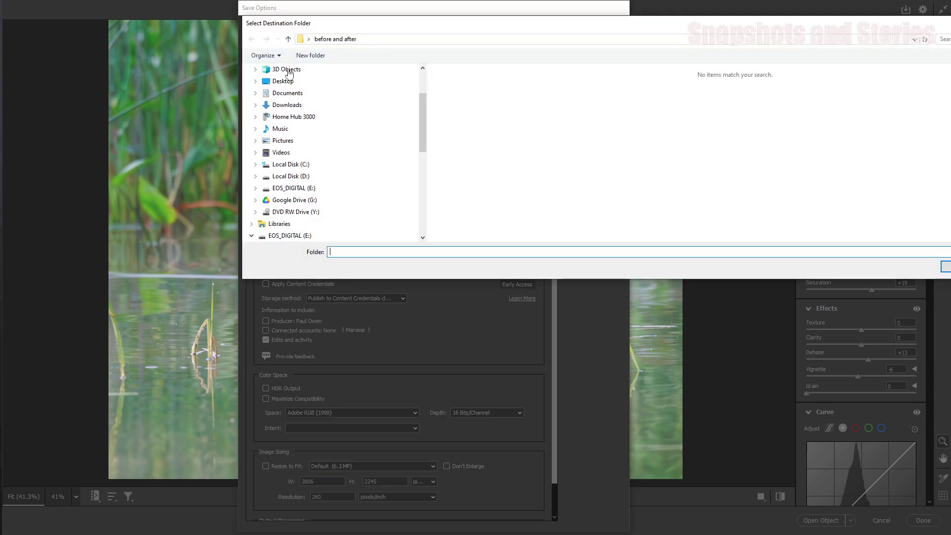
drag(423, 99, 424, 168)
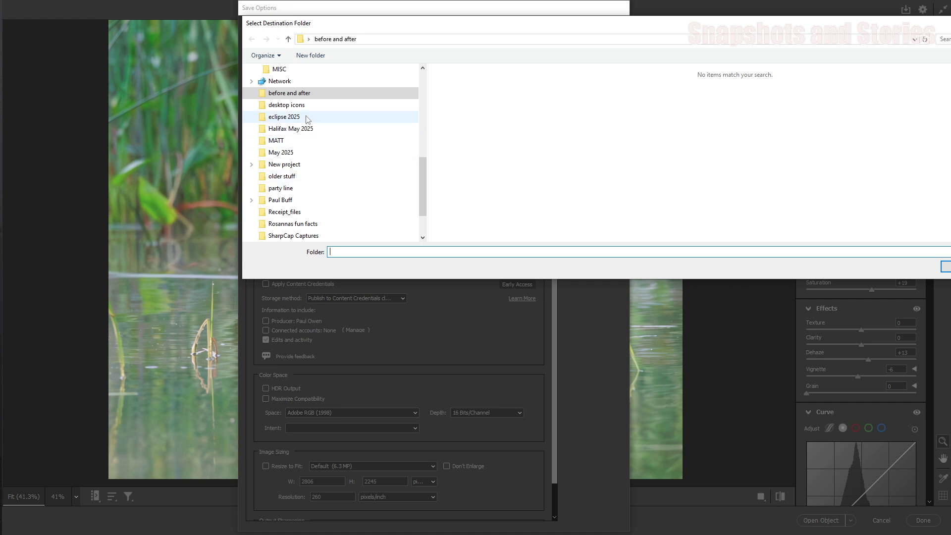
click(292, 157)
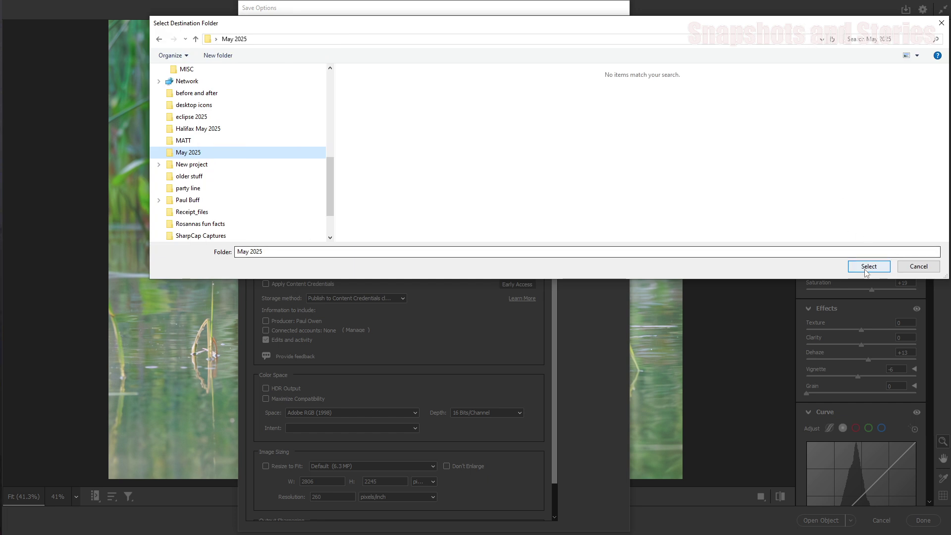
click(867, 267)
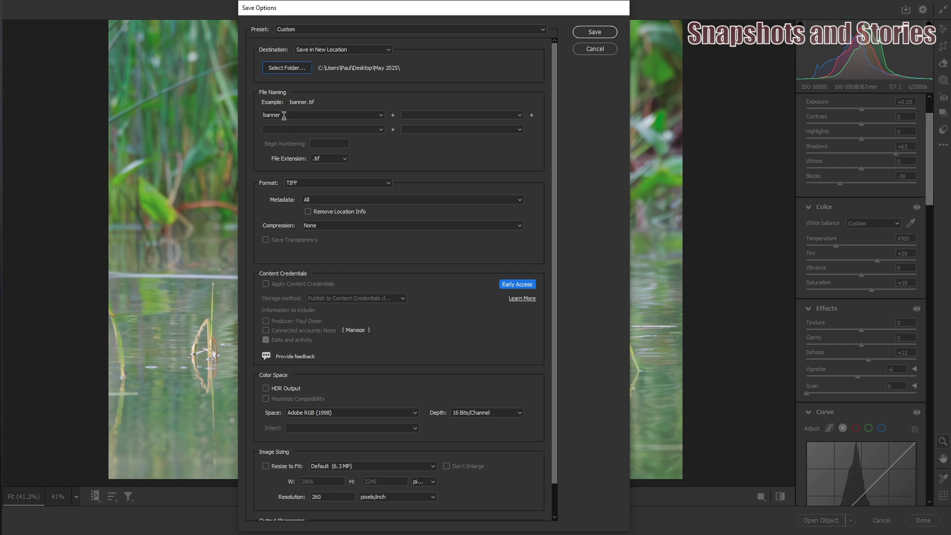
Step: Name the exported file Blue Heron and set its format to JPEG with Maximum (10-12) quality
drag(284, 115, 260, 118)
text(Blue Heron)
click(389, 187)
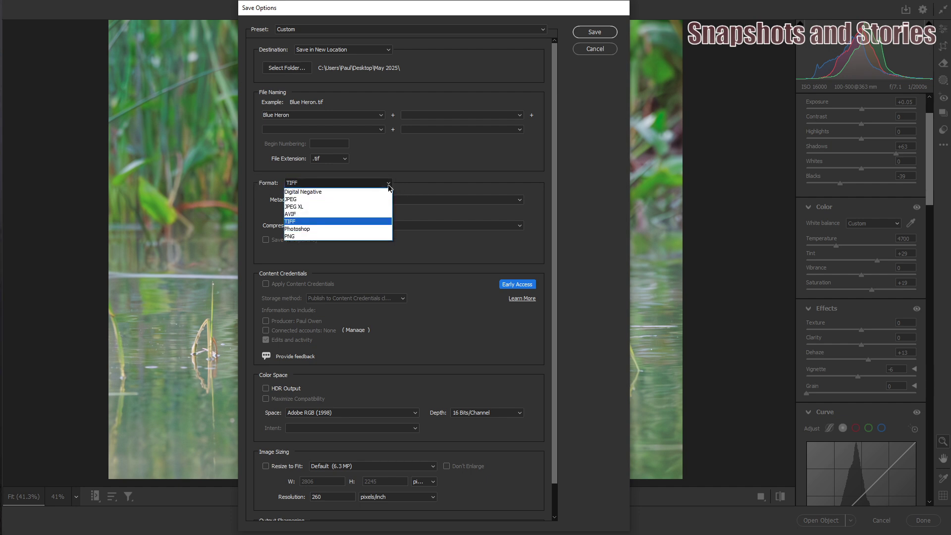
click(291, 201)
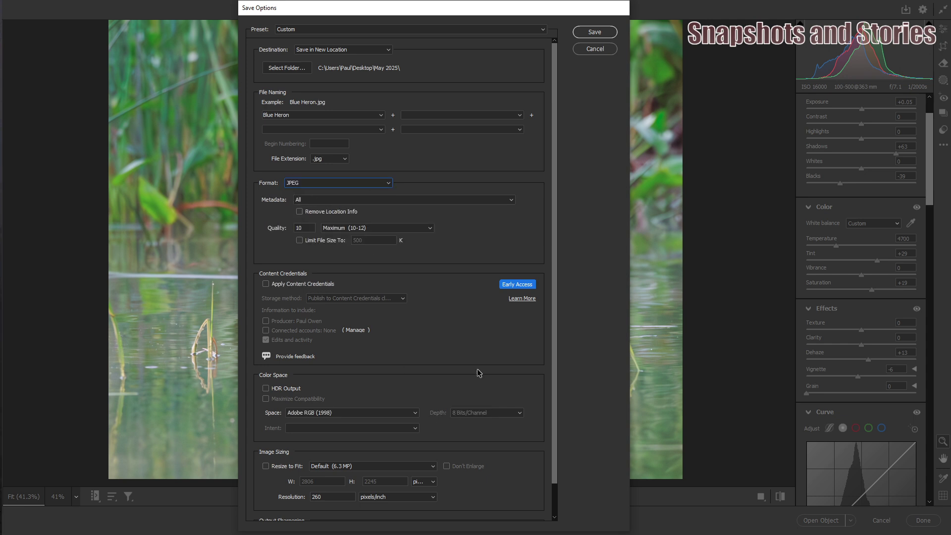
click(430, 231)
click(354, 262)
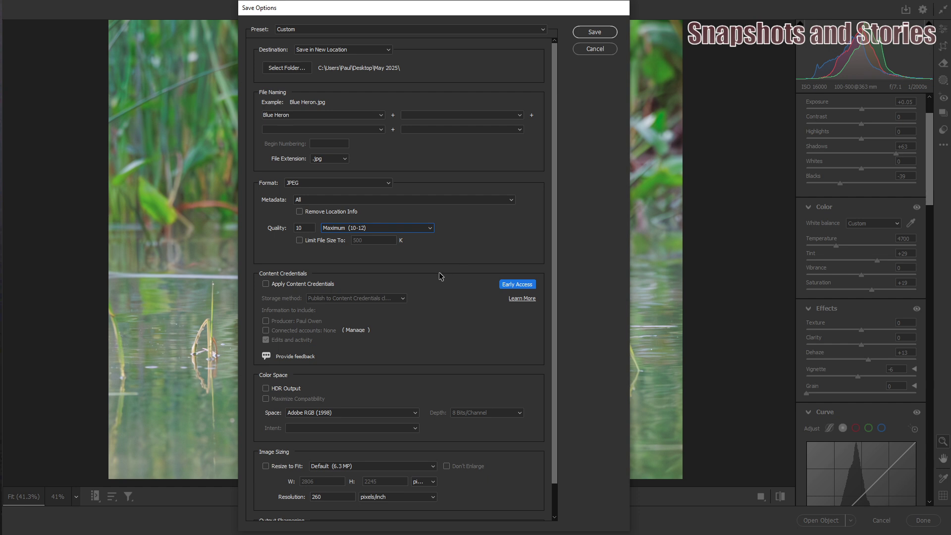
Step: Set the export color space to sRGB IEC61966-2.1 and save the JPEG
scroll(452, 361, down, 1)
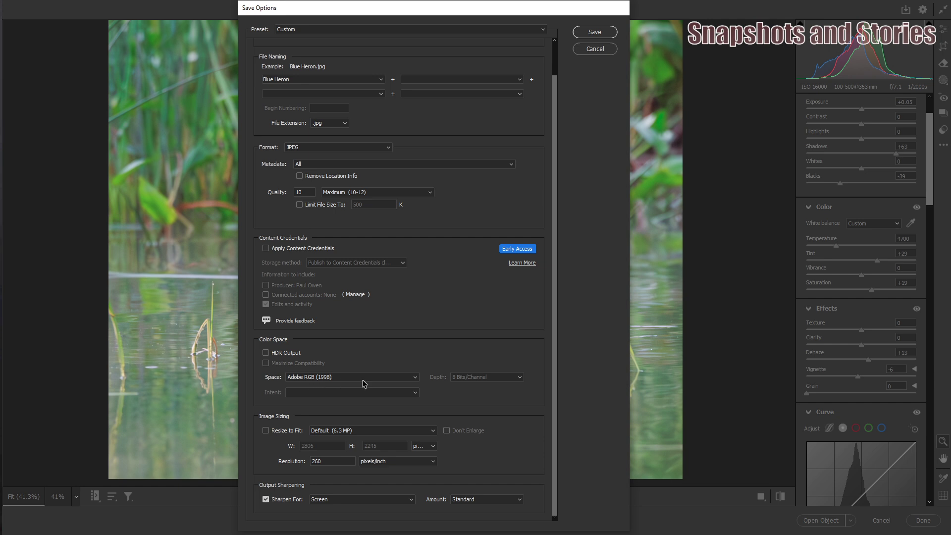
click(415, 379)
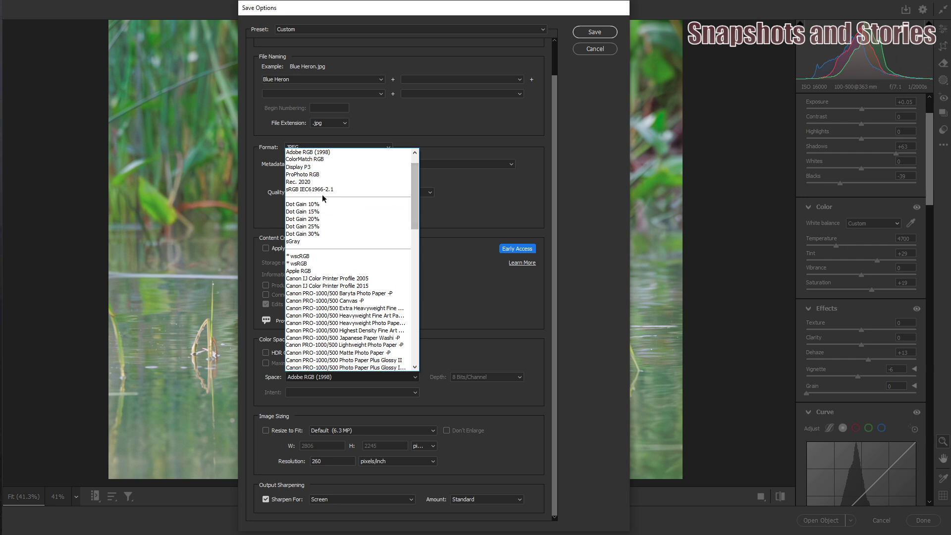
click(298, 190)
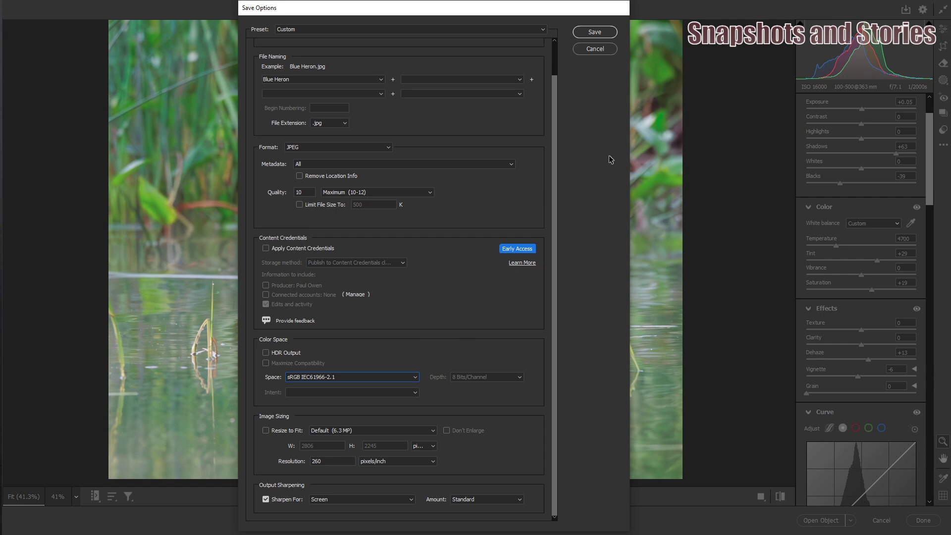
click(594, 32)
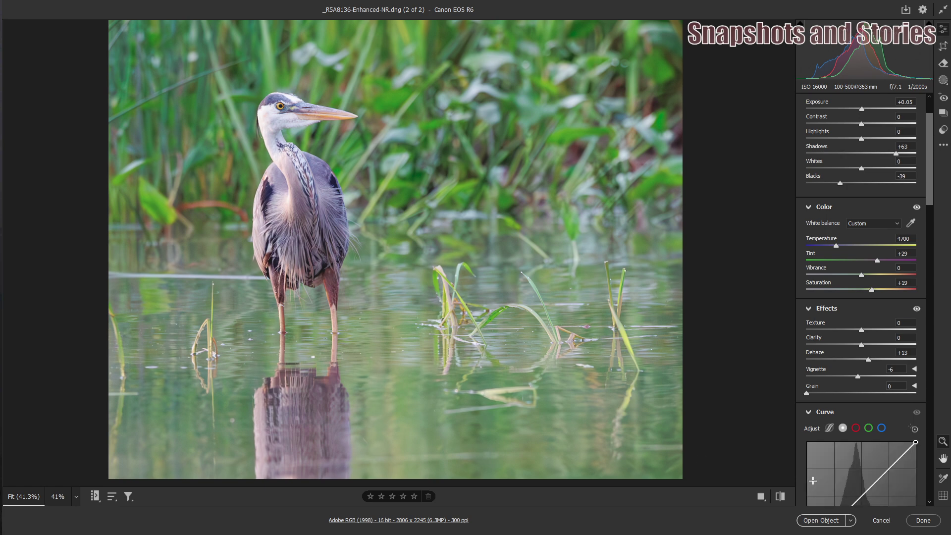
Step: Open the edited heron photo in Photoshop as a regular image instead of an object
click(851, 521)
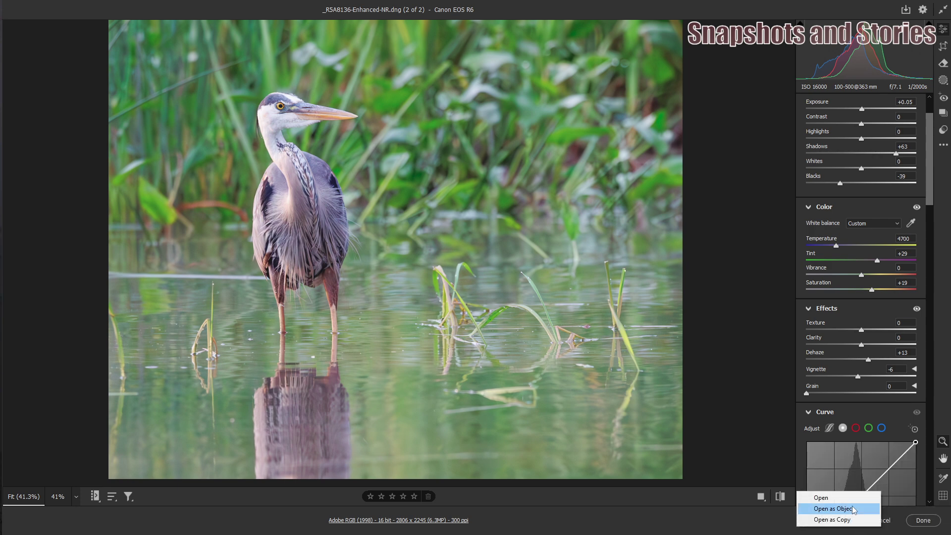
click(820, 498)
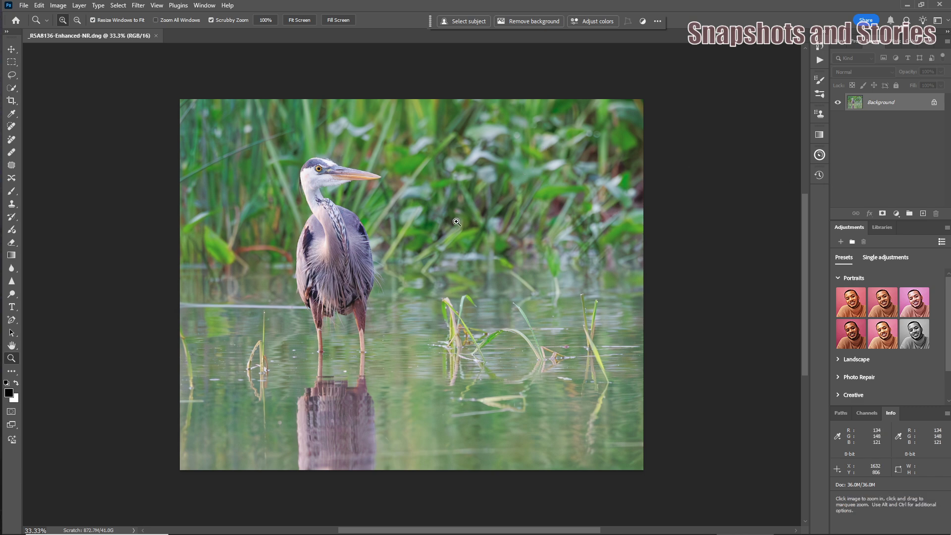
Step: Remove the grass blades and the small streak along the photo's left edge of the water with the Remove tool at size 50
mouse_move(386, 241)
mouse_down()
mouse_move(415, 227)
mouse_move(396, 228)
mouse_up()
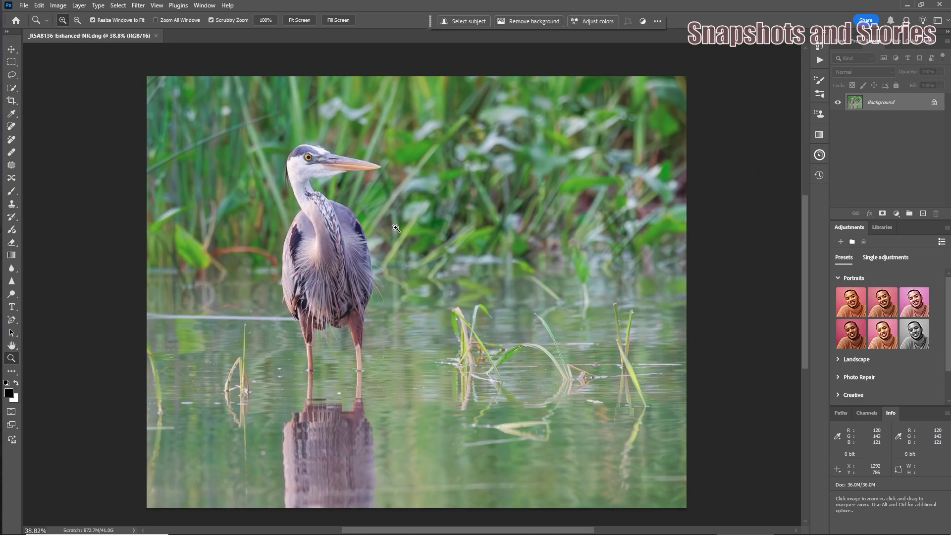
mouse_move(370, 268)
mouse_down()
mouse_move(384, 264)
mouse_move(372, 265)
mouse_up()
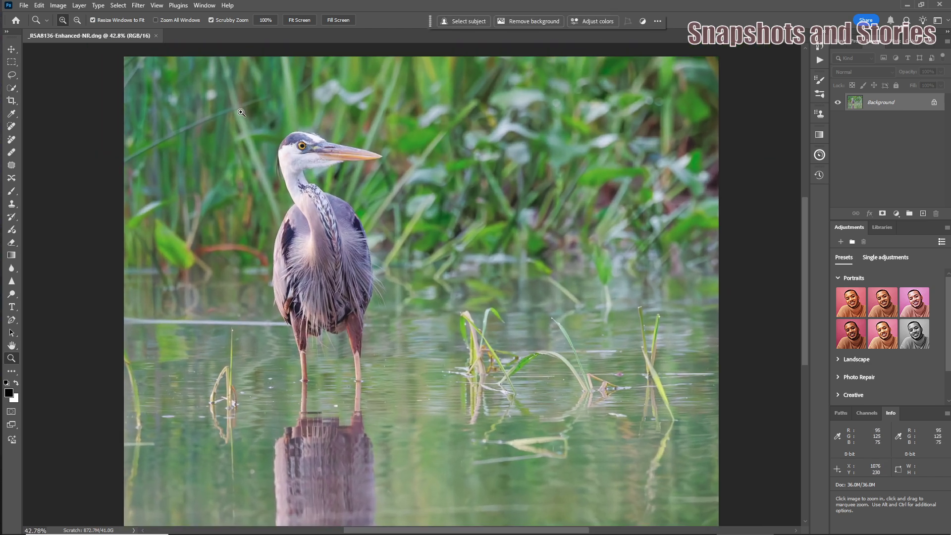
click(11, 140)
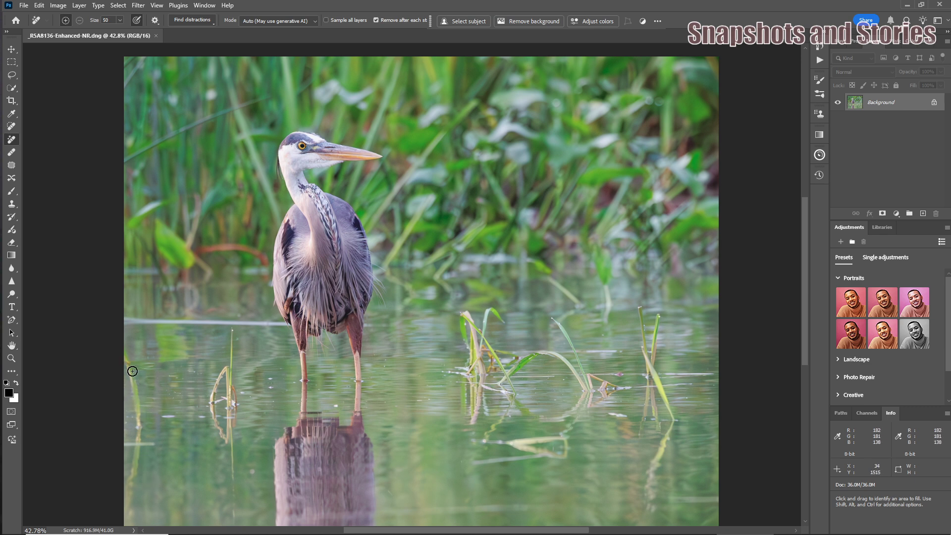
drag(127, 372, 133, 476)
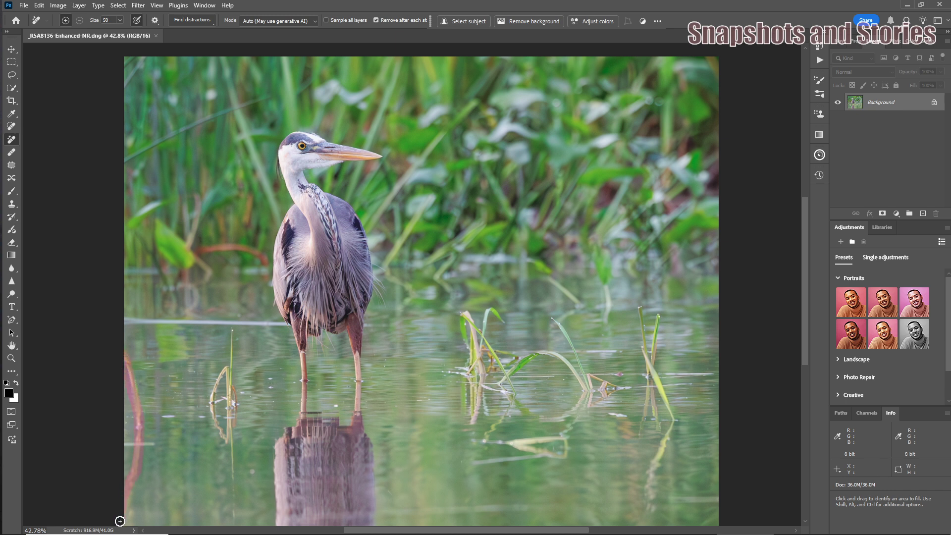
mouse_move(125, 444)
mouse_down()
mouse_move(159, 447)
mouse_move(130, 443)
mouse_up()
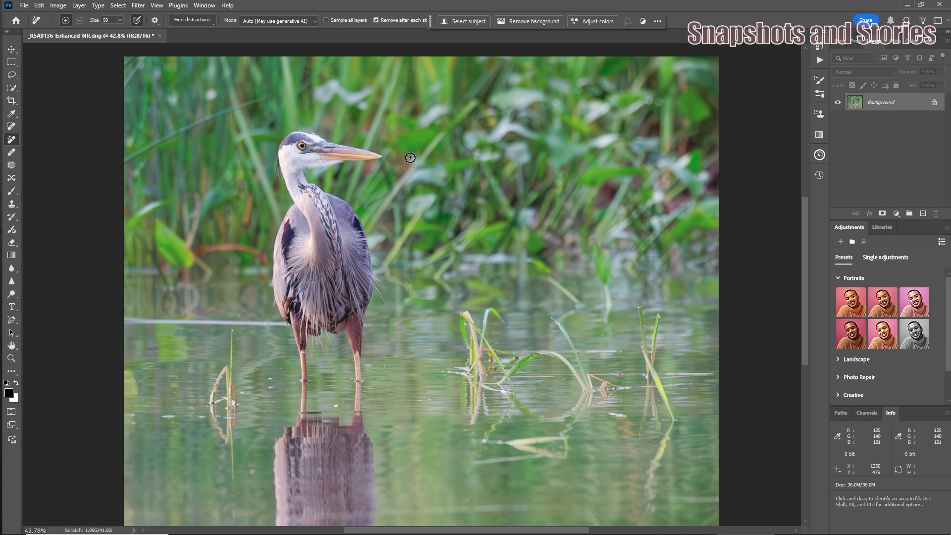
Step: Apply Auto Contrast to the photo and add a Curves adjustment layer above the Background
click(60, 6)
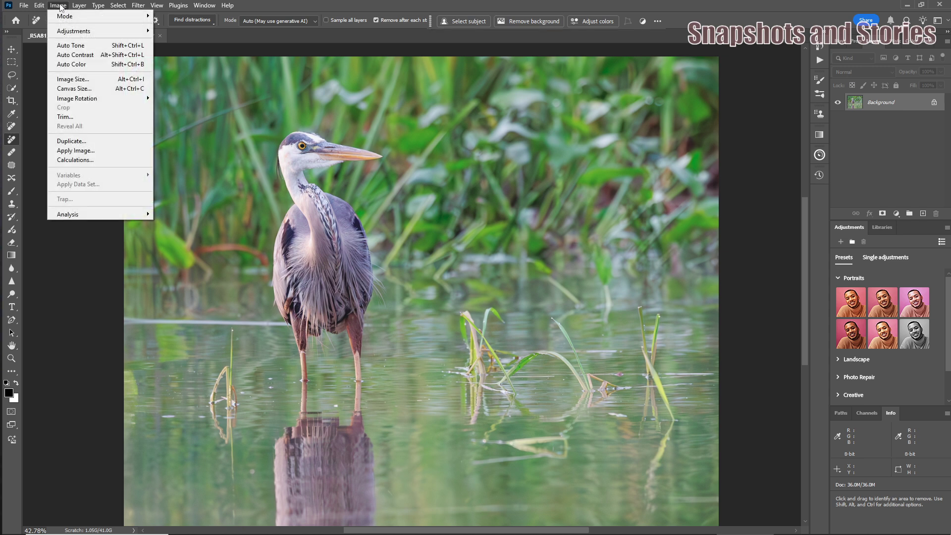
click(75, 56)
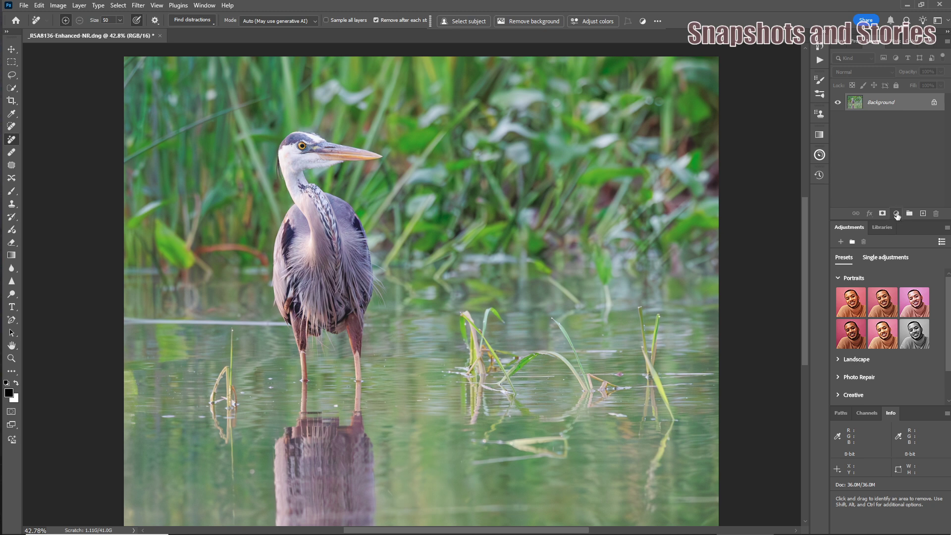
click(897, 215)
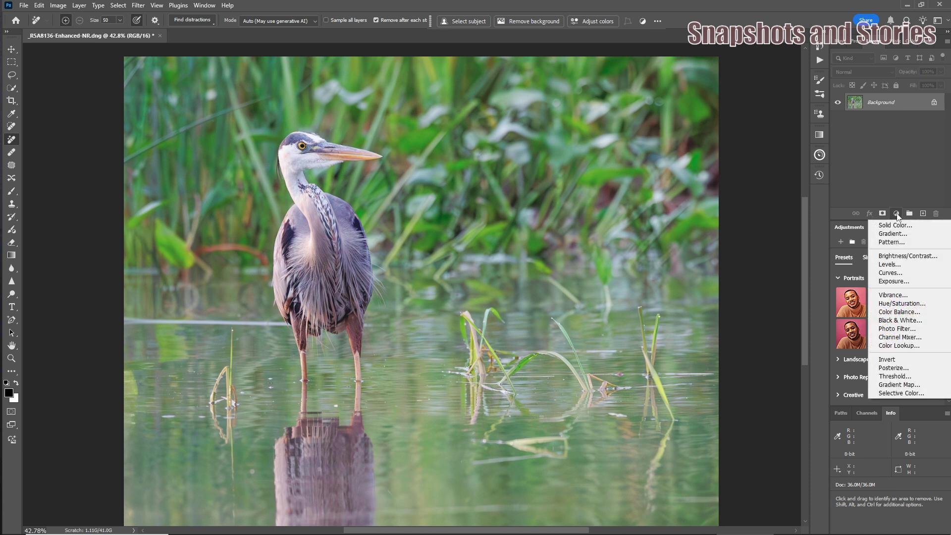
click(886, 275)
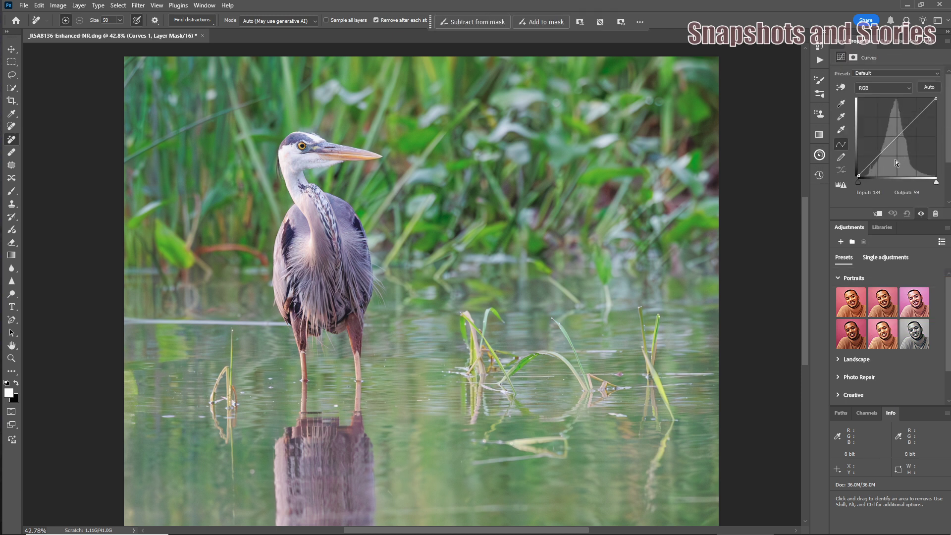
Step: Shape the RGB curve with a highlight point at input 198, output 191, a slightly raised shadow point and a midtone point
click(918, 116)
drag(918, 116, 918, 118)
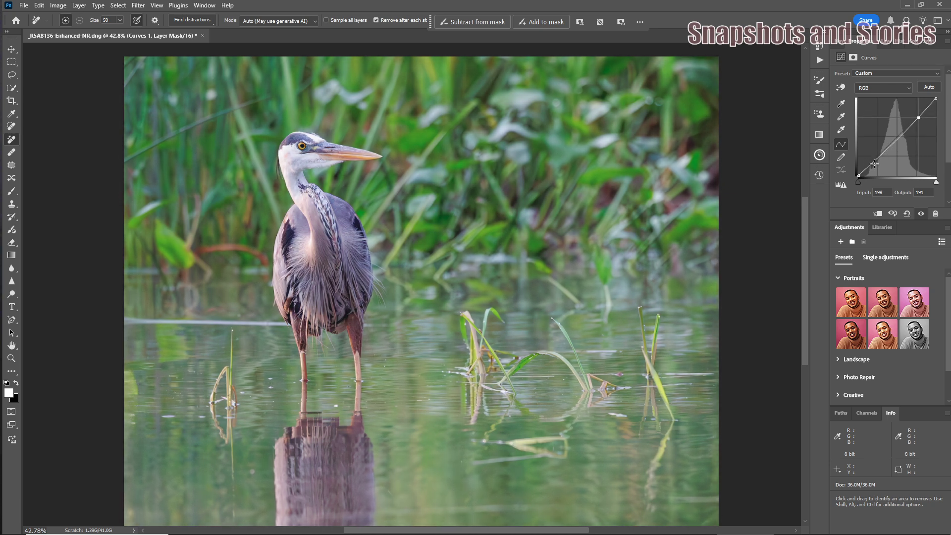
drag(873, 162, 875, 160)
click(897, 140)
drag(898, 140, 897, 140)
click(888, 42)
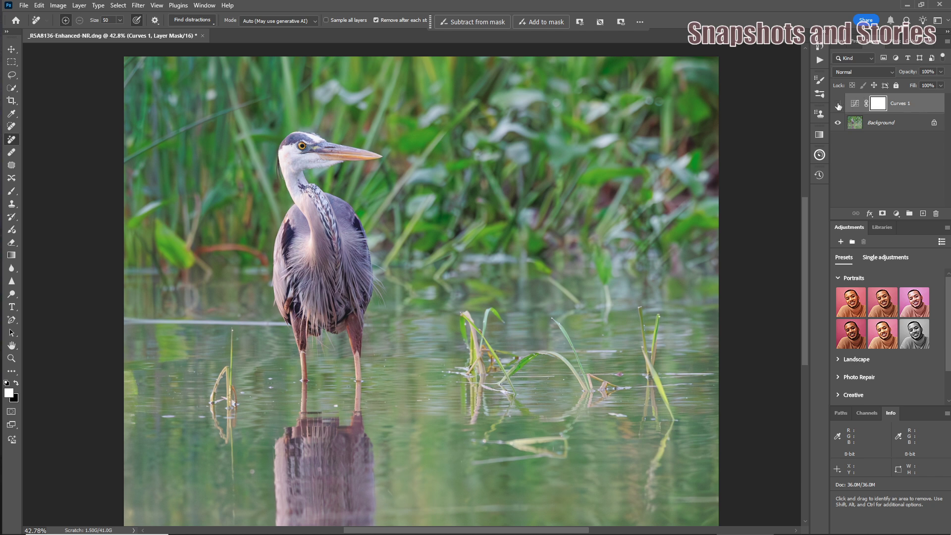
Step: Compare the photo with the Curves layer hidden and shown, and lower that layer's opacity
click(838, 104)
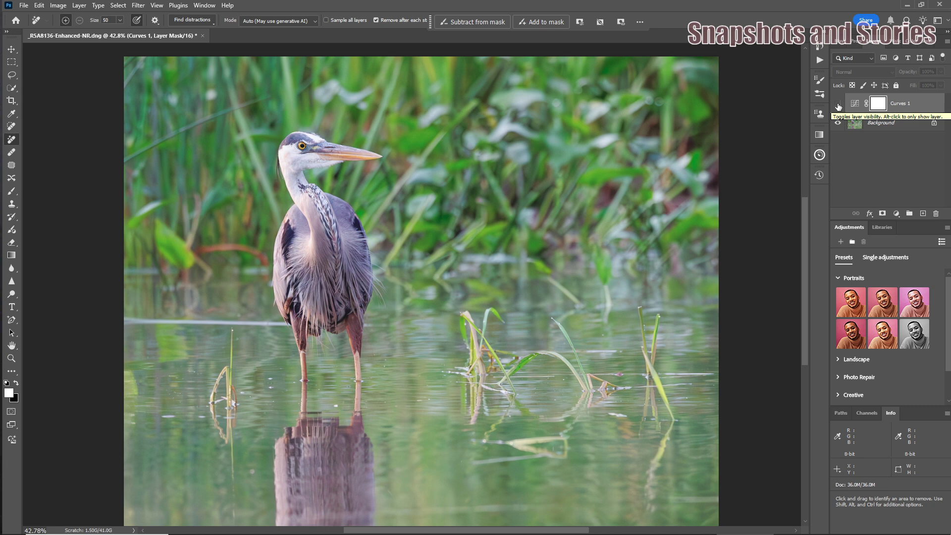
click(837, 104)
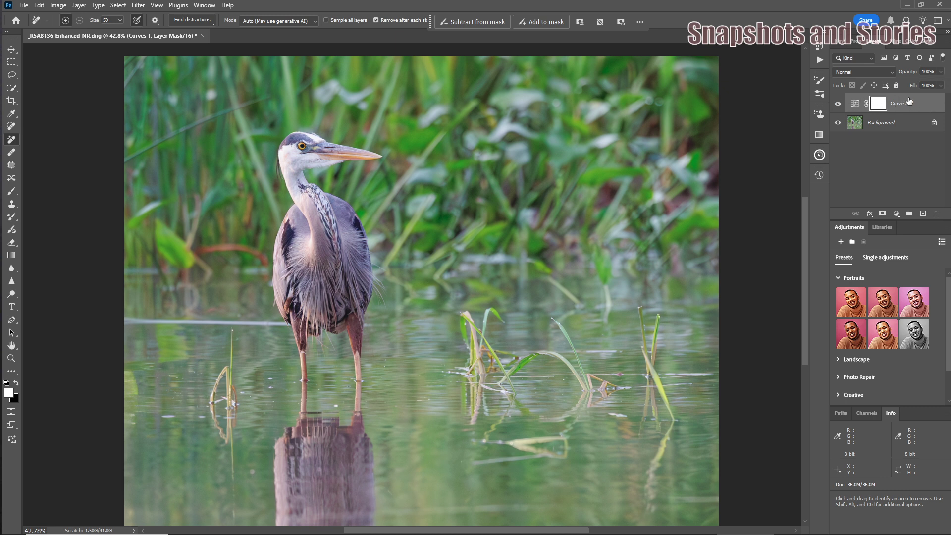
click(940, 72)
drag(941, 83, 900, 86)
Step: Toggle the Curves layer's visibility to check the softened effect, and merge the visible layers
click(838, 105)
click(838, 105)
click(838, 105)
click(838, 105)
click(947, 44)
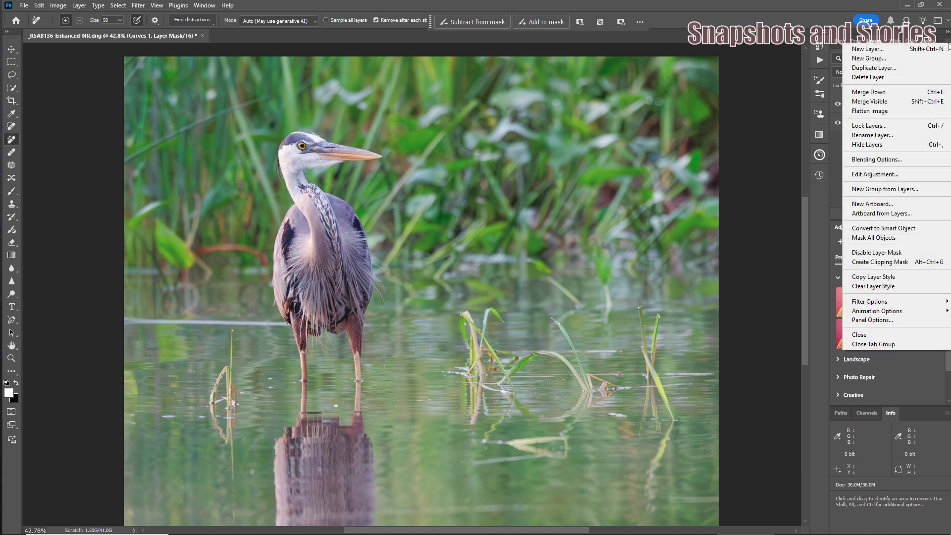
click(871, 102)
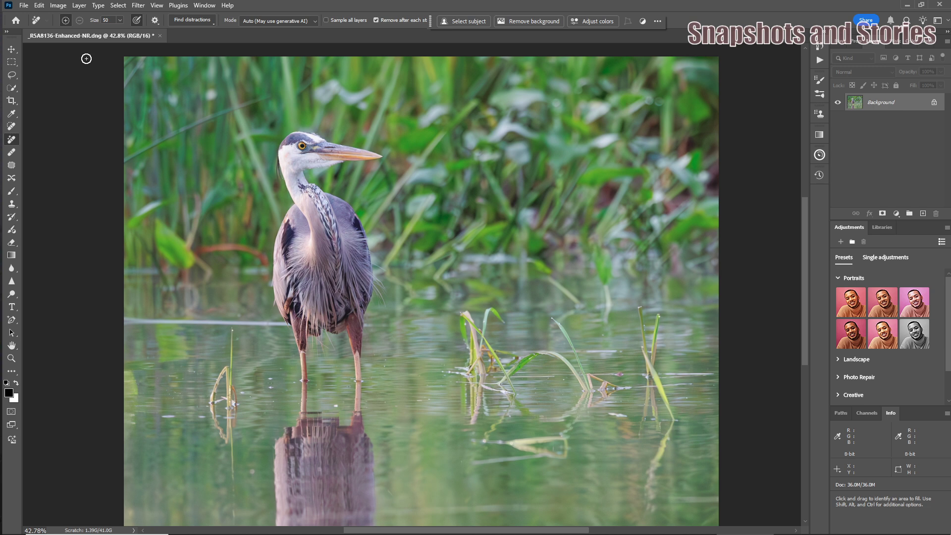
Step: Save the photo as the TIFF _R5A8136-Enhanced-NR.tif in the May 2025 desktop folder, with no compression, interleaved pixel order and IBM PC byte order
click(23, 6)
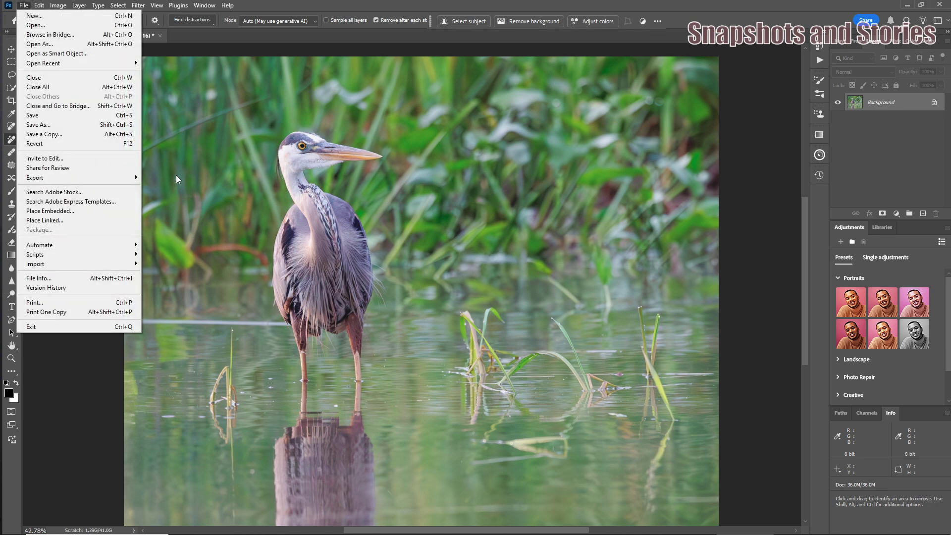
click(43, 125)
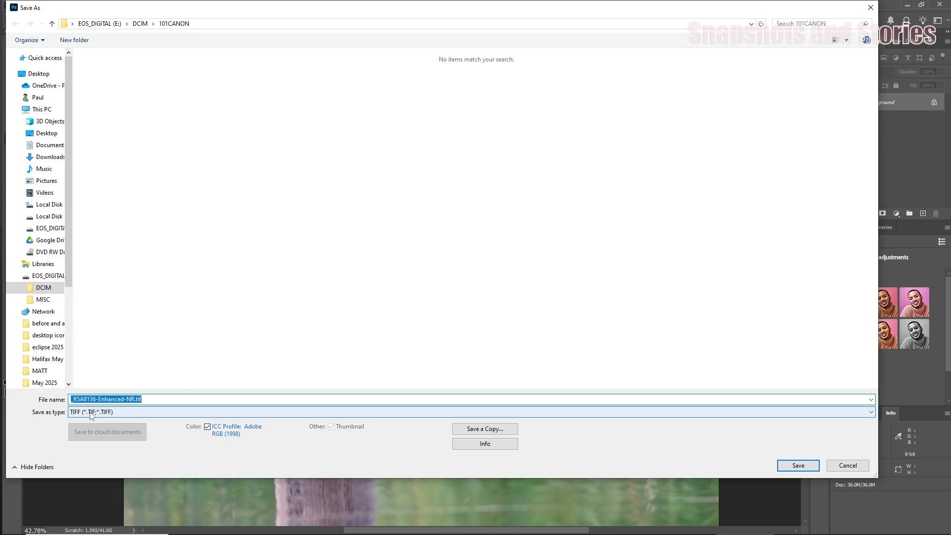
click(38, 75)
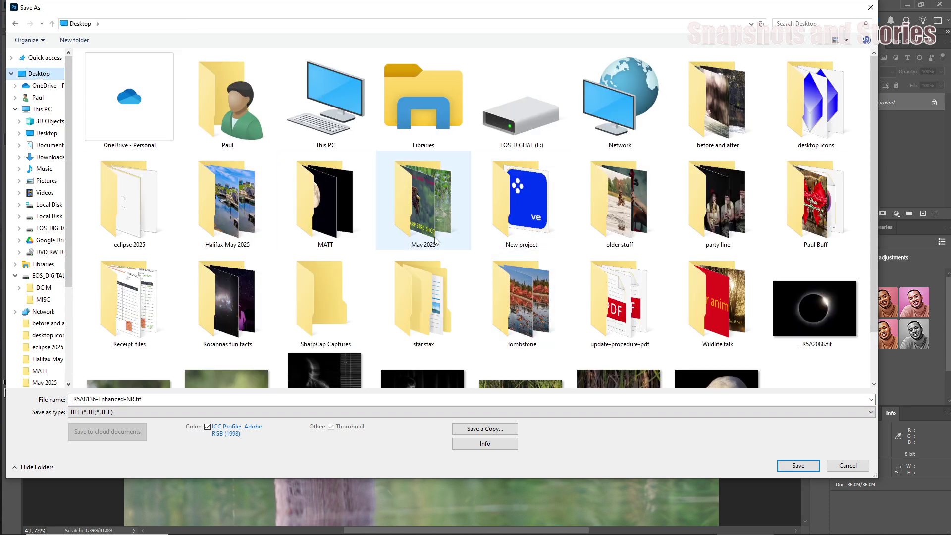
double_click(429, 206)
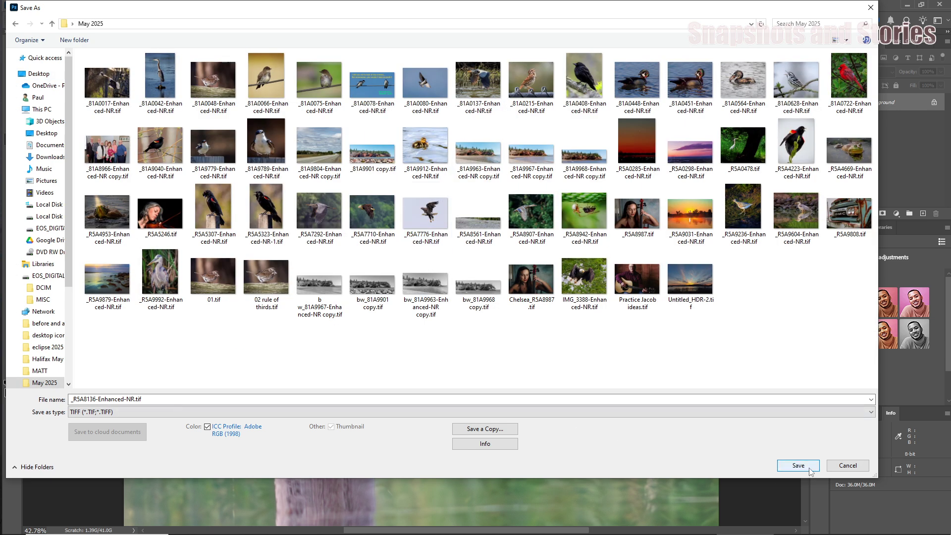
click(798, 465)
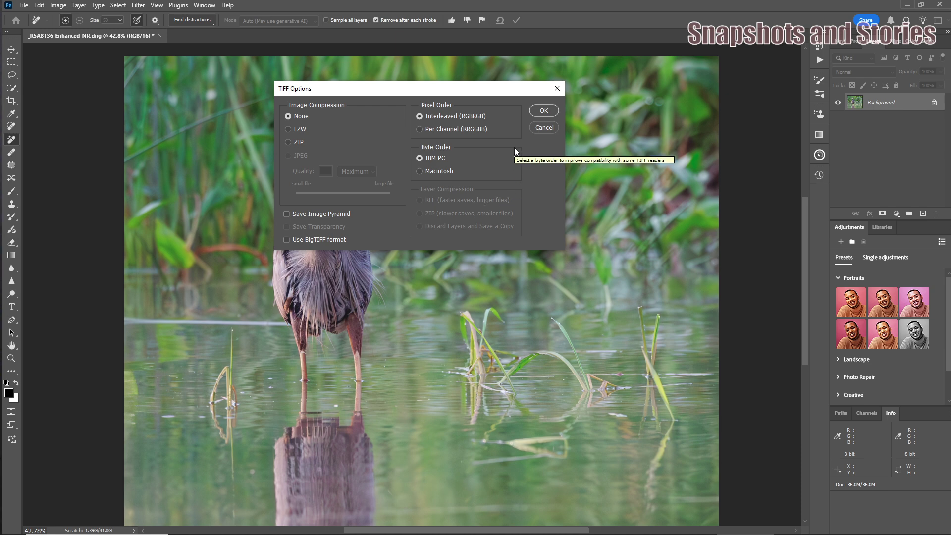
click(543, 112)
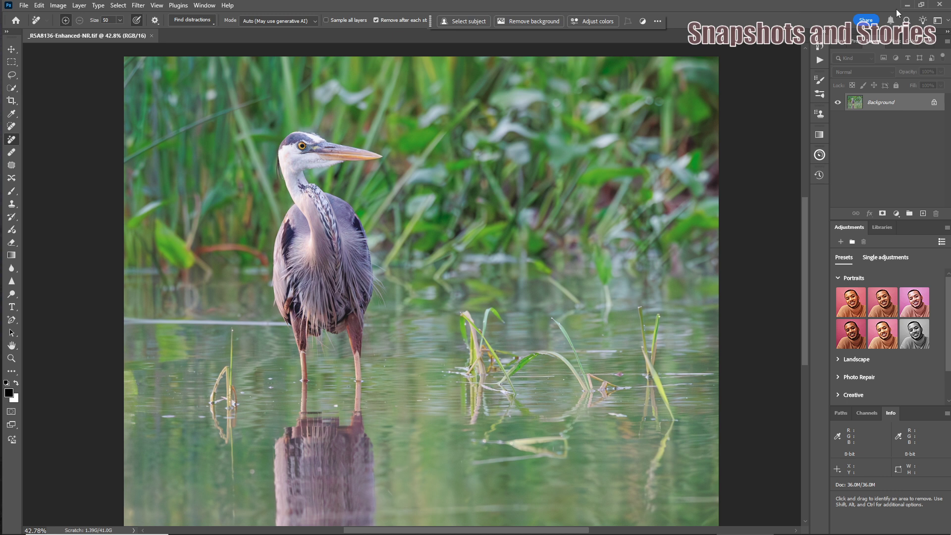
Step: Minimize Photoshop and Bridge to reach the desktop
mouse_move(425, 532)
click(908, 5)
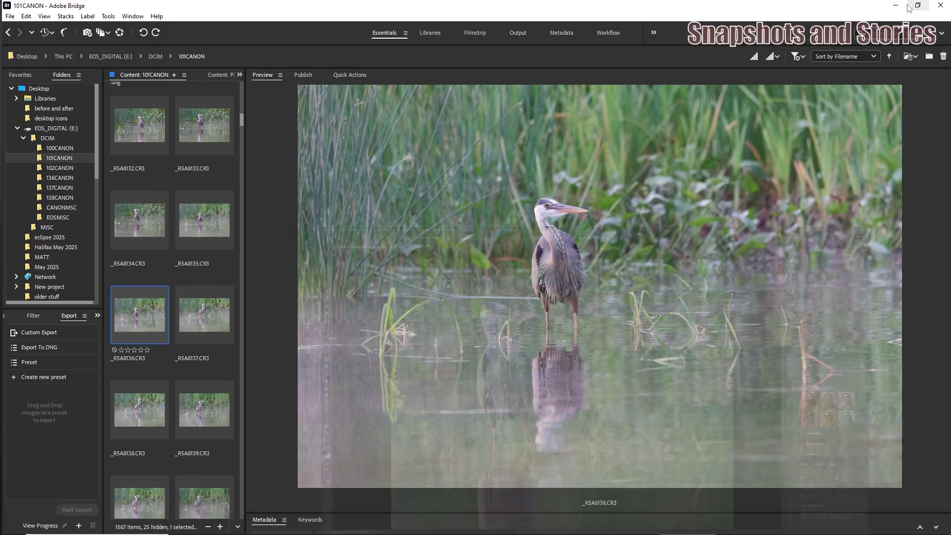
click(899, 6)
click(895, 8)
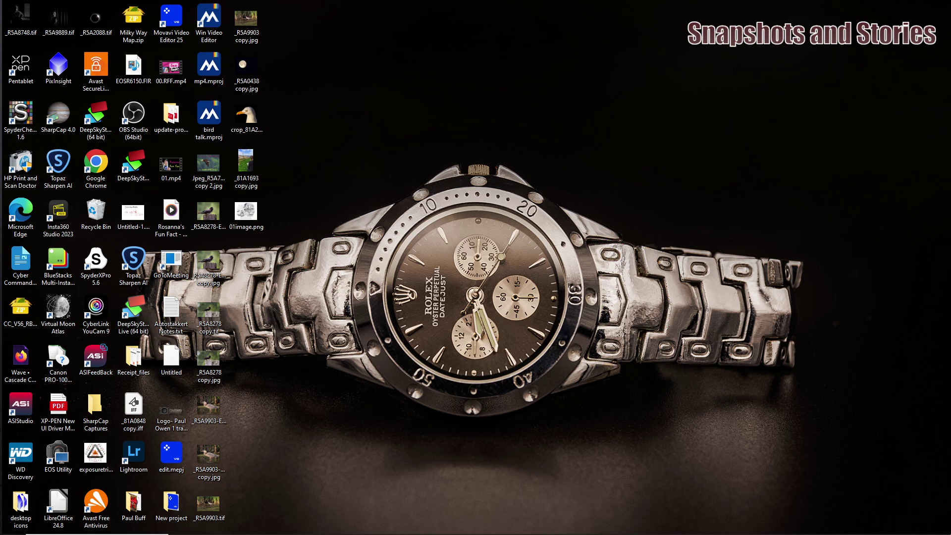
Step: Open the May 2025 folder from the desktop and view _R5A8136-Enhanced-NR.tif in Windows Photo Viewer
drag(950, 175, 521, 112)
scroll(630, 229, down, 10)
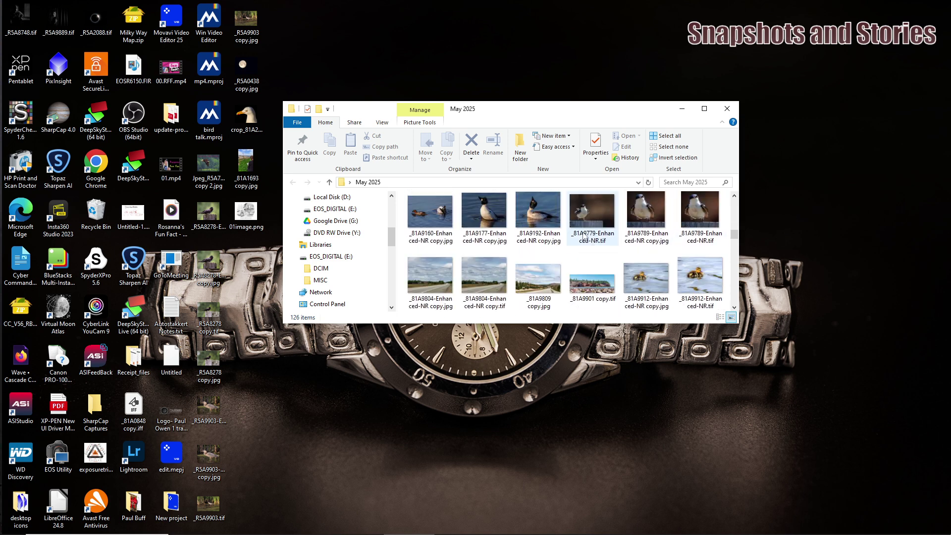
scroll(587, 233, down, 1)
drag(734, 242, 741, 263)
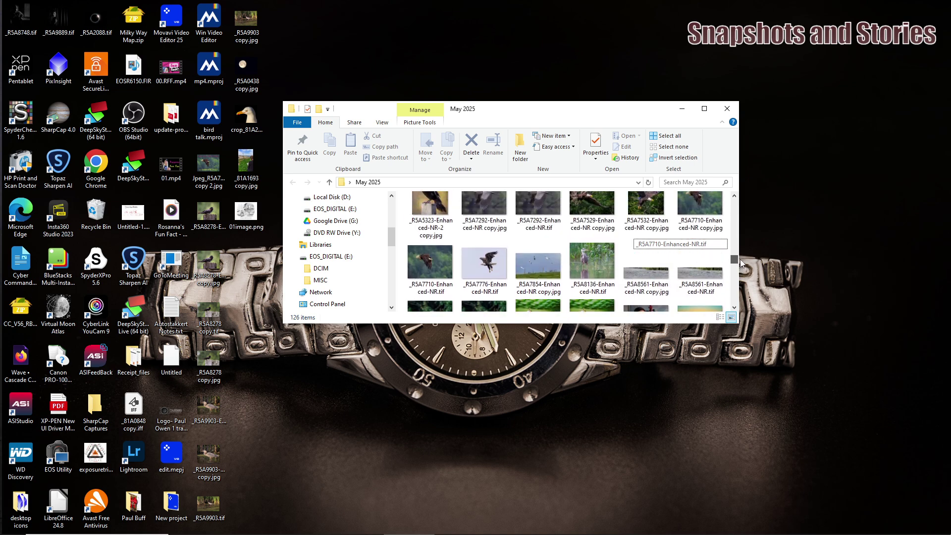
mouse_move(588, 271)
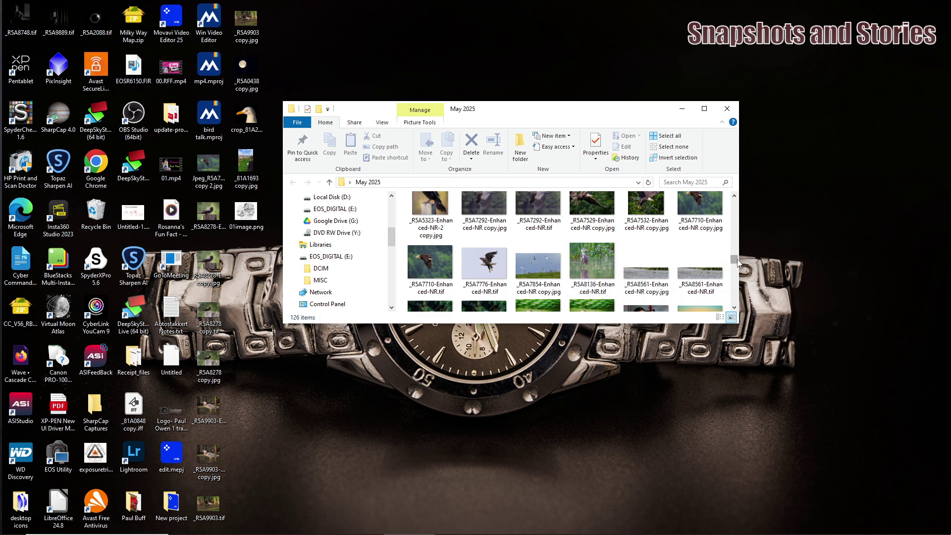
click(598, 262)
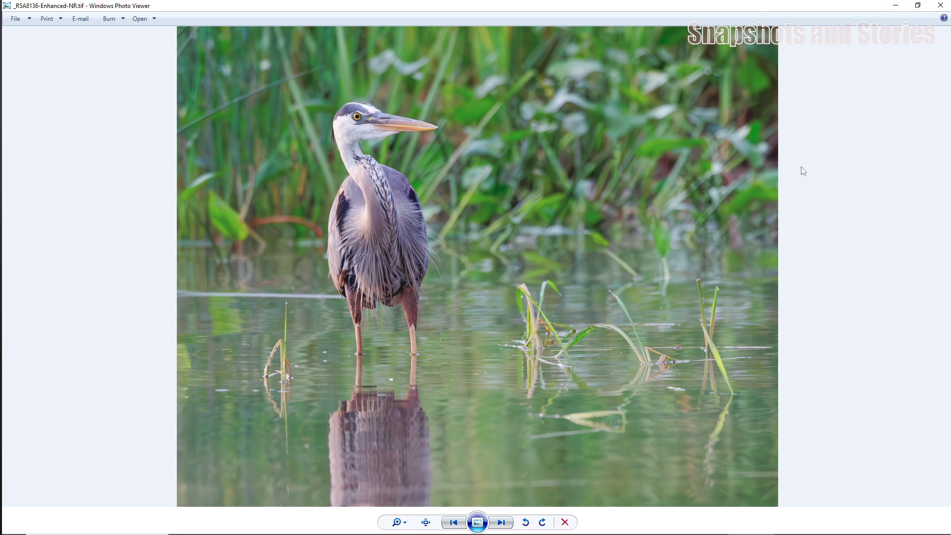
scroll(730, 168, up, 1)
scroll(730, 169, down, 1)
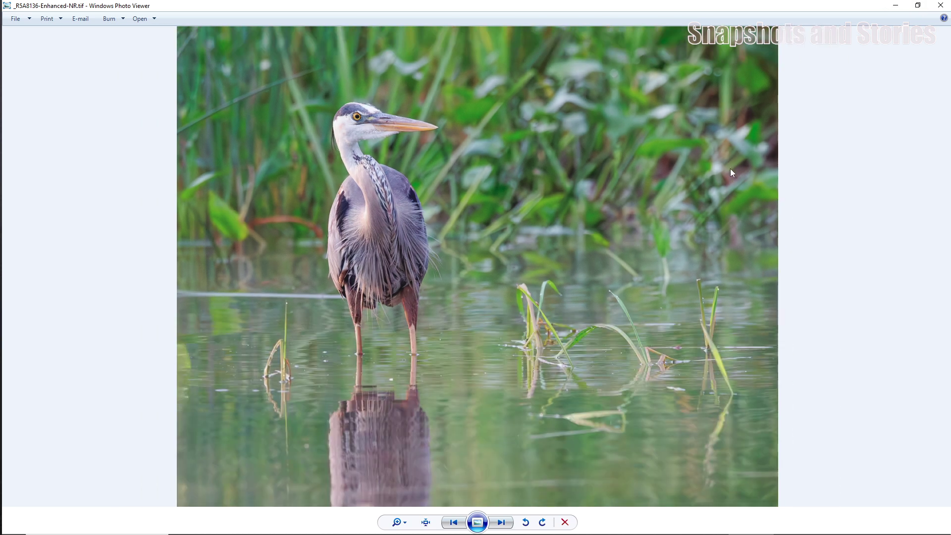